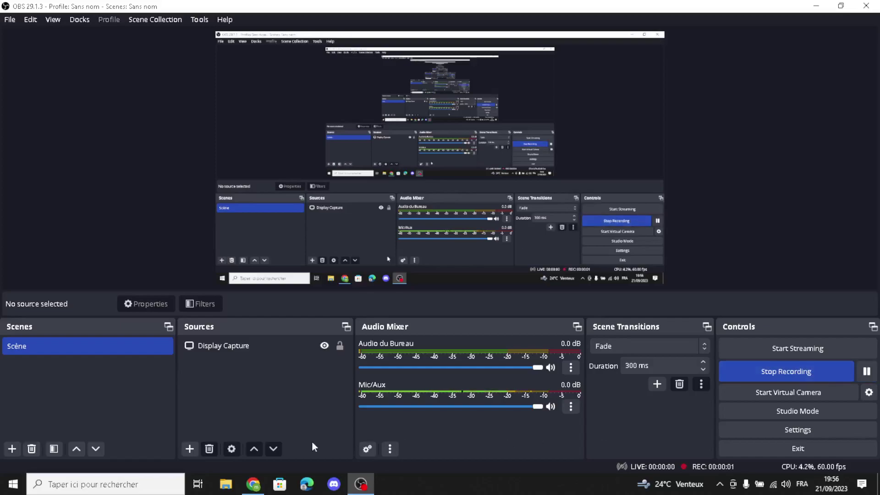
Step: Open a new Chrome tab while the OBS recording keeps running
click(250, 483)
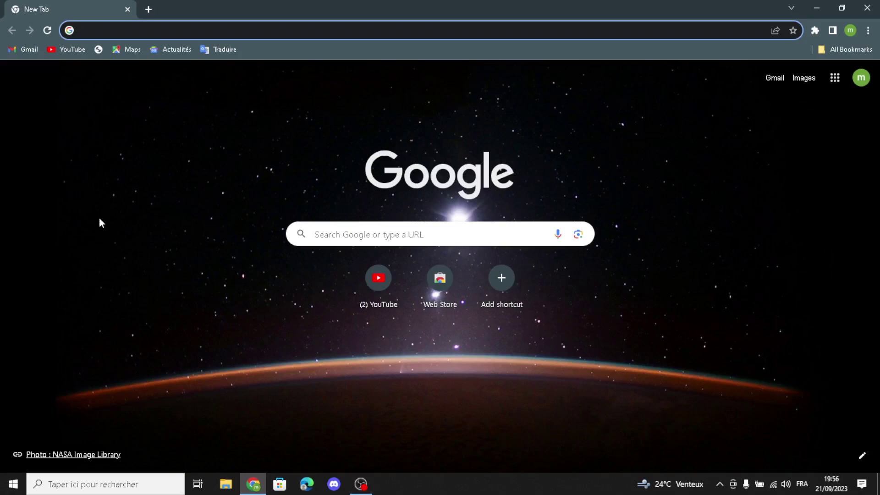
Step: Search Google for squarespace and open the sponsored Squarespace Official Website result
text(squarespace)
click(163, 59)
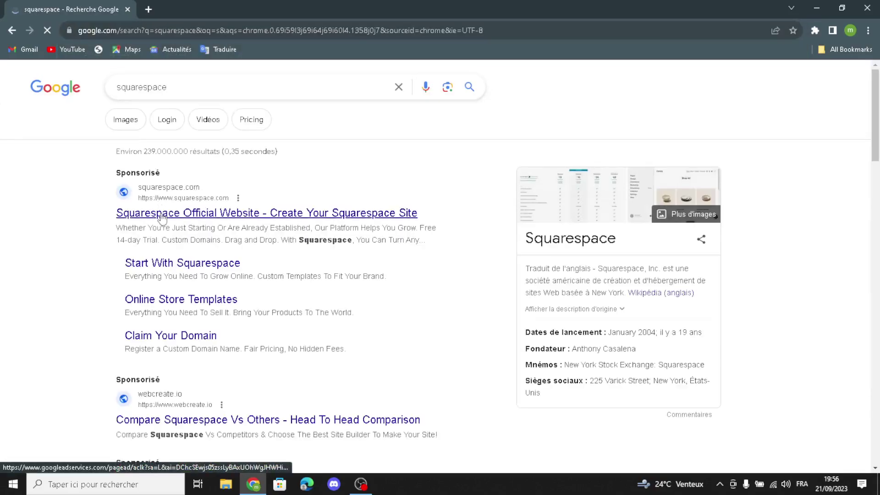
click(162, 215)
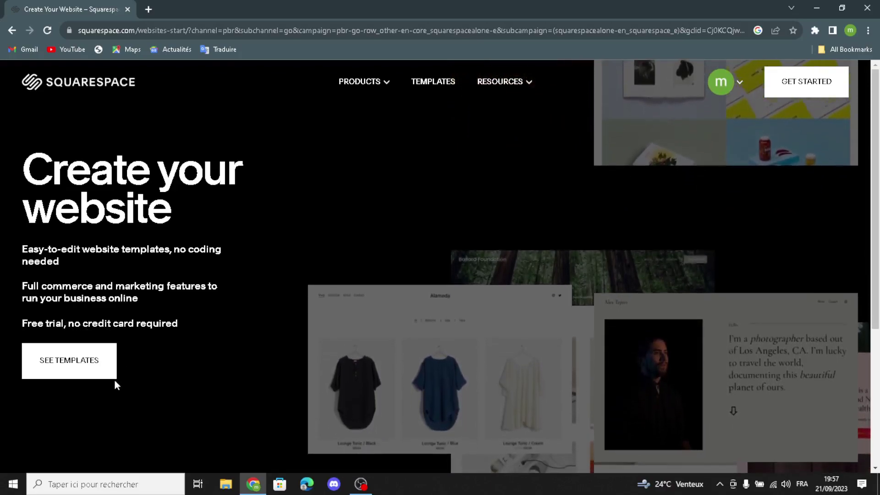
Step: Filter templates to Online Store, Memberships, Scheduling, Courses and Services, then start Build your own template
click(86, 360)
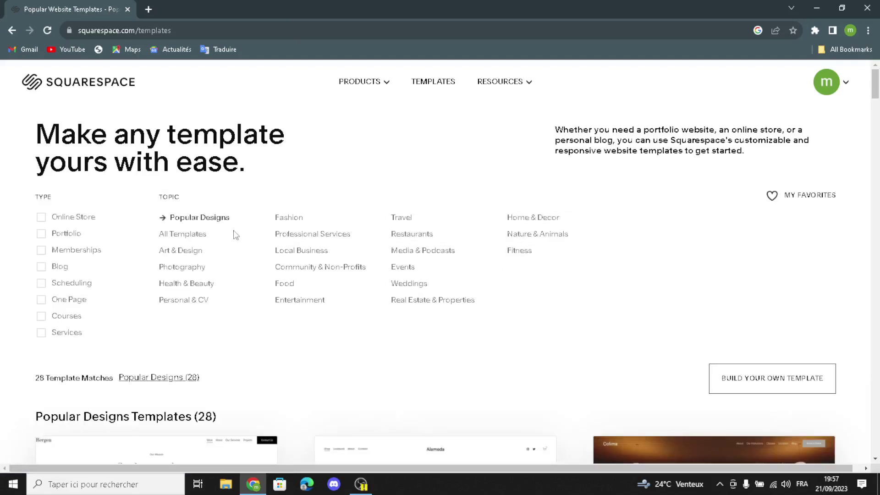
click(41, 218)
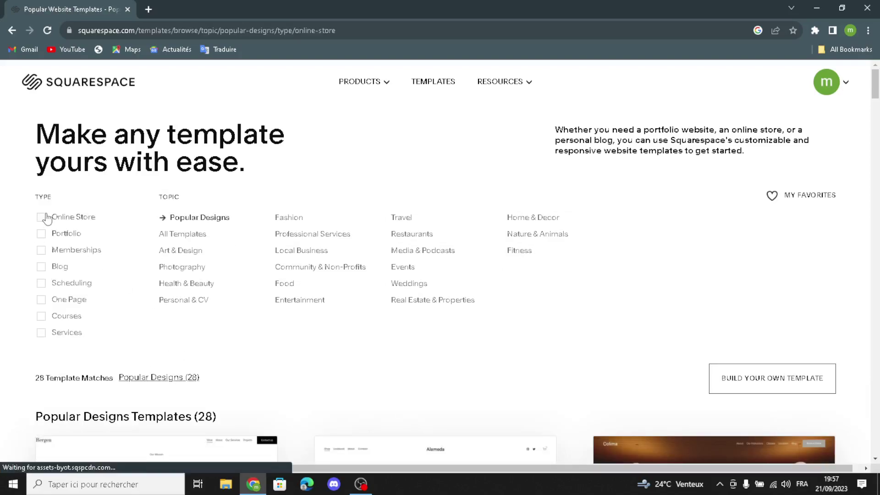
click(42, 254)
click(42, 319)
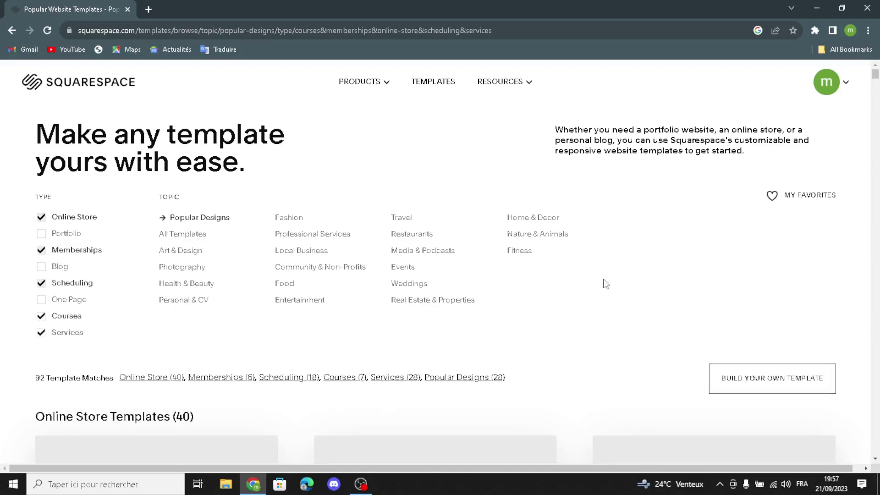
scroll(334, 243, down, 13)
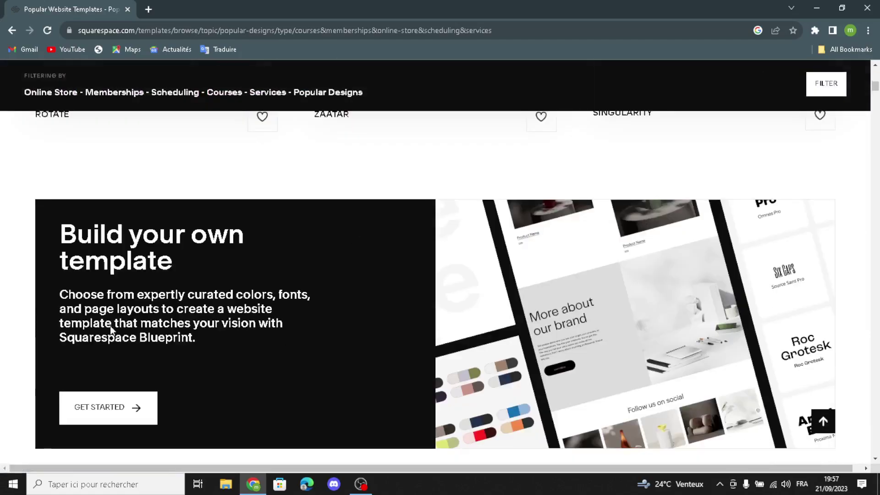
click(96, 397)
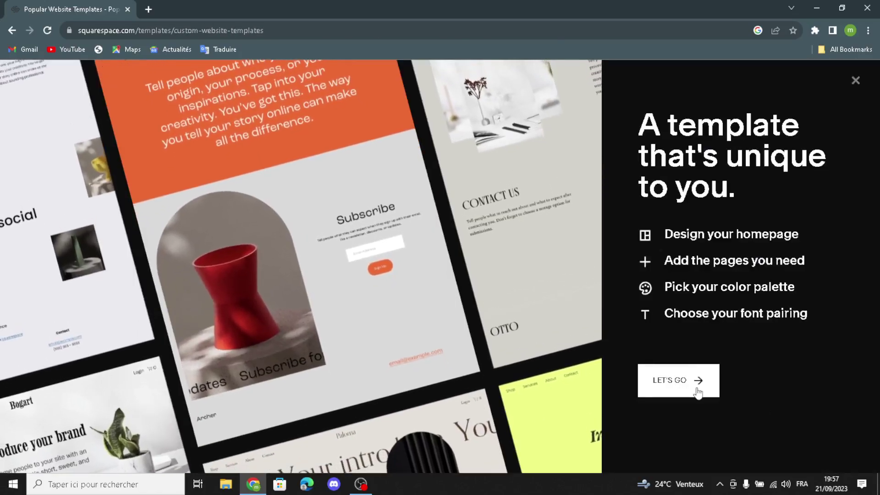
Step: Start the custom site setup, retrying past the error, and title the site 'Box Bliss'
click(699, 393)
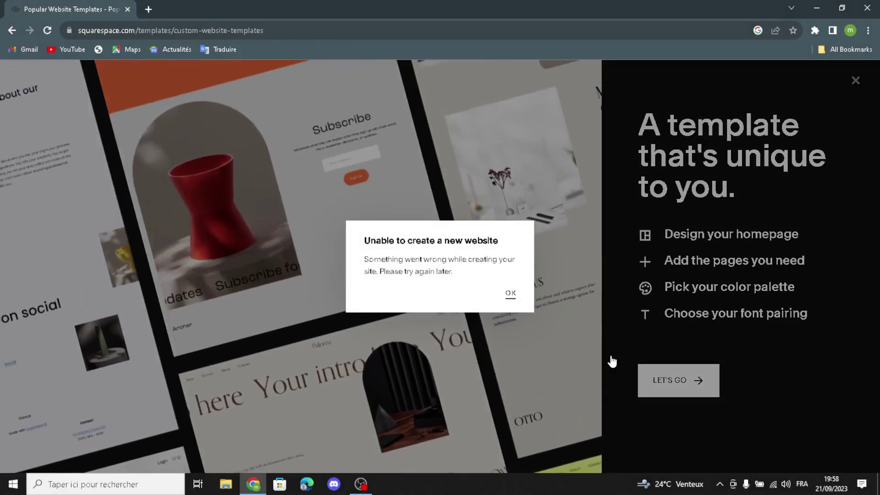
click(612, 362)
click(684, 383)
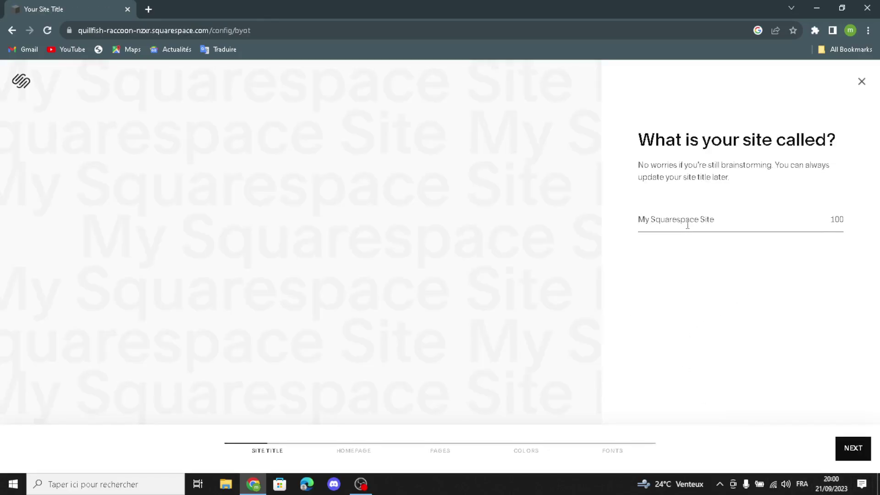
text(Box Bliss)
Step: Begin the homepage with the grey Introduce your brand intro and a Shop our product section
click(845, 452)
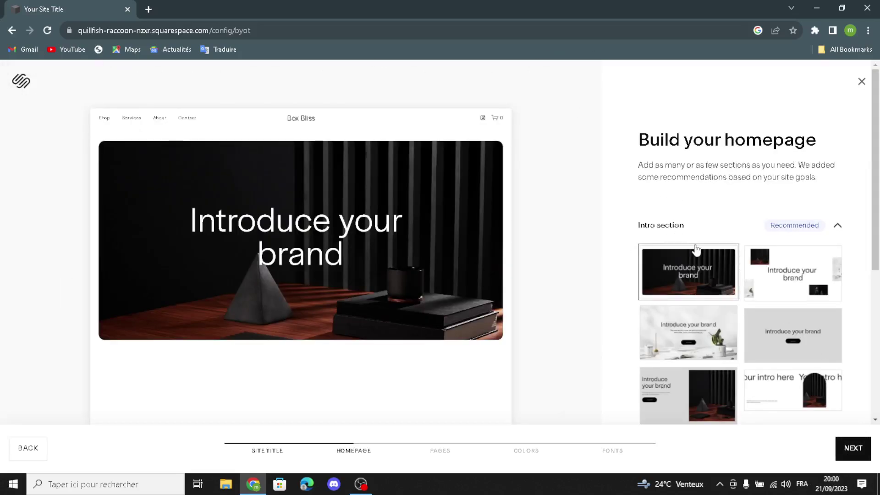
click(785, 327)
scroll(656, 326, down, 2)
scroll(741, 348, down, 4)
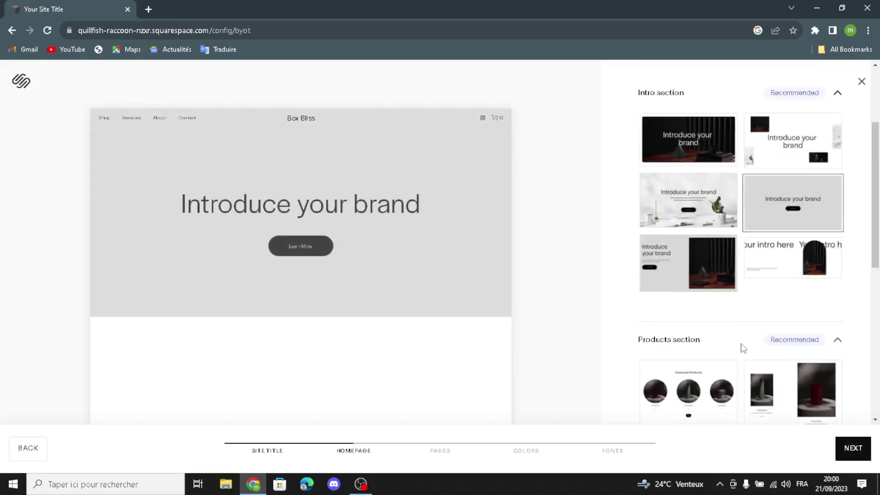
scroll(708, 291, down, 2)
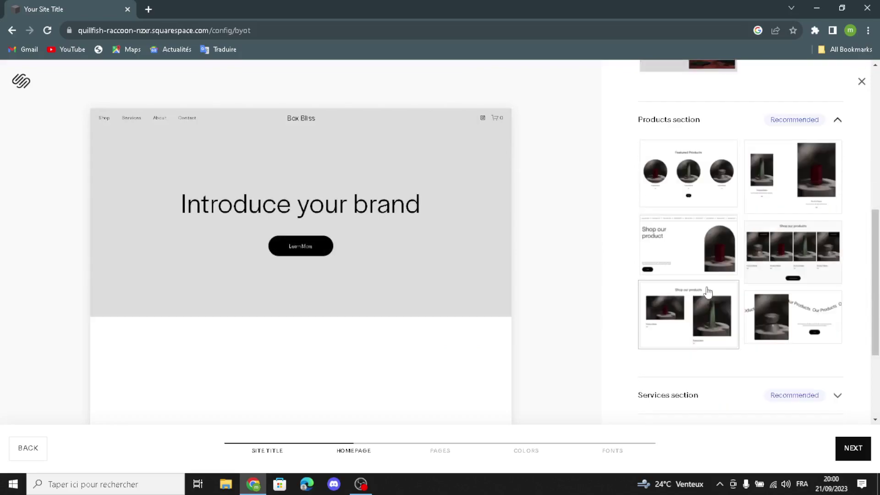
click(711, 251)
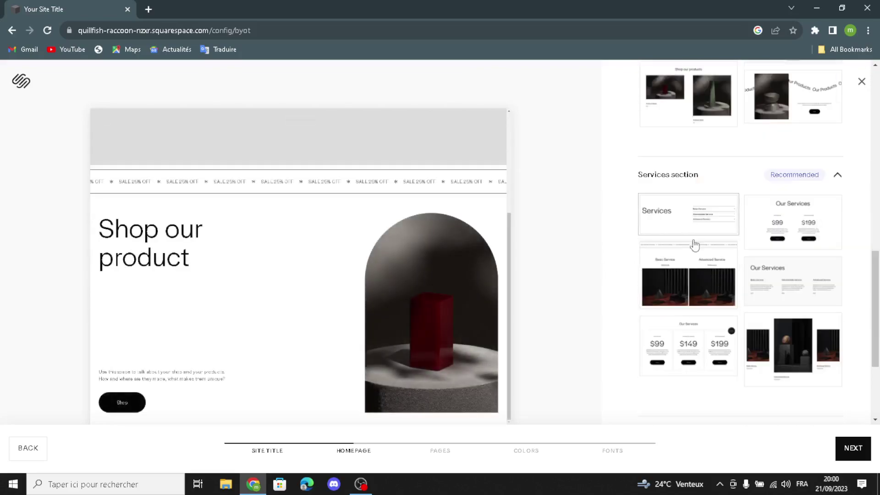
Step: Add Services list, text-only About, Follow us on social, red-vase subscribe form and footer sections
click(689, 230)
click(697, 361)
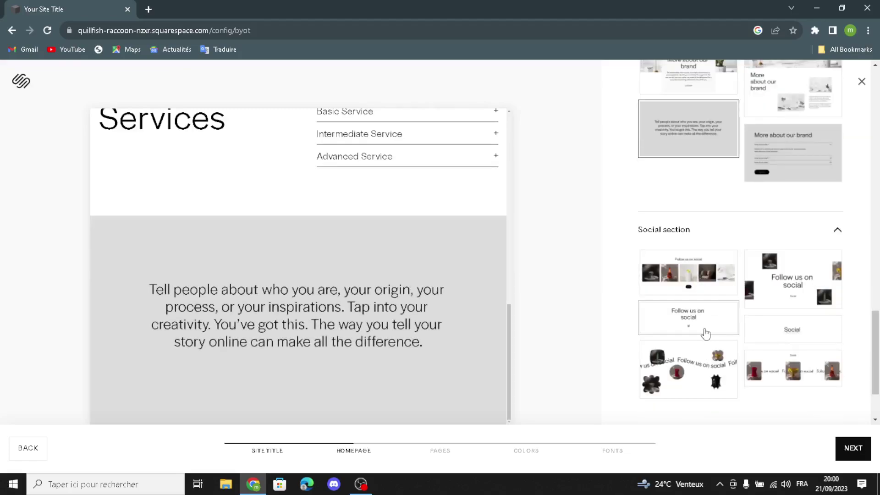
click(688, 323)
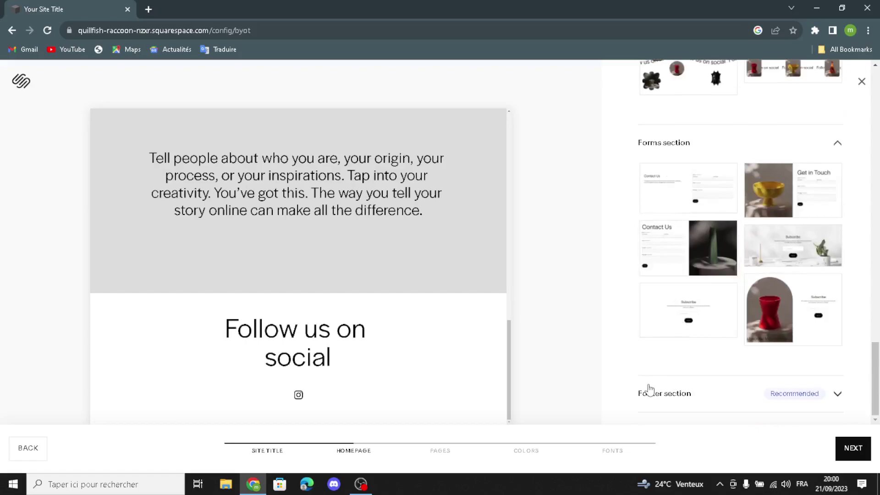
click(762, 308)
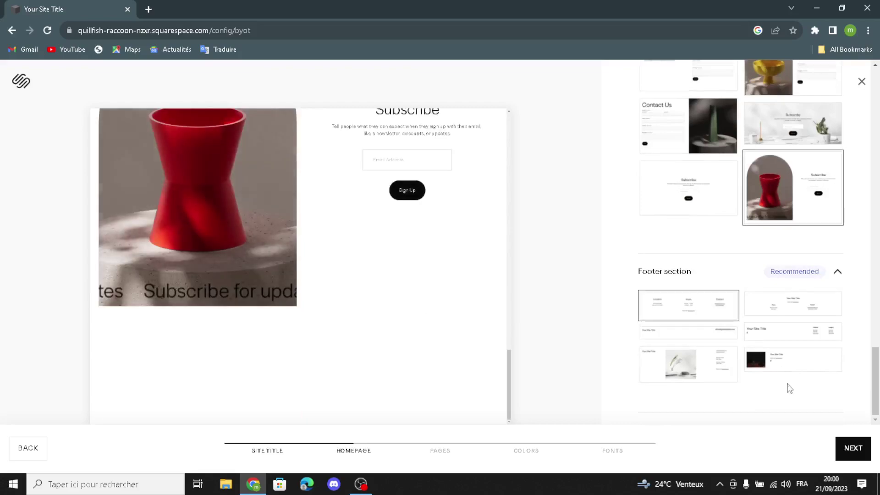
click(852, 448)
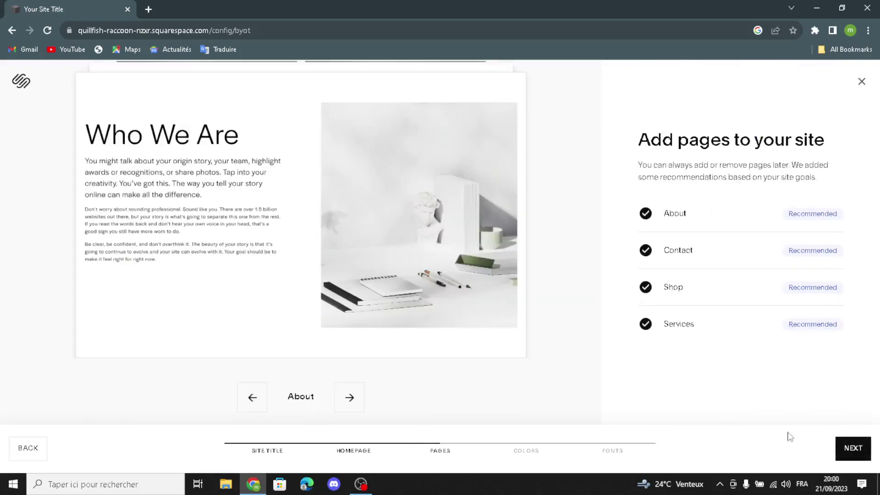
Step: Keep the suggested pages, choose the third navy Monochromatic palette and the Work Sans font pairing
click(852, 448)
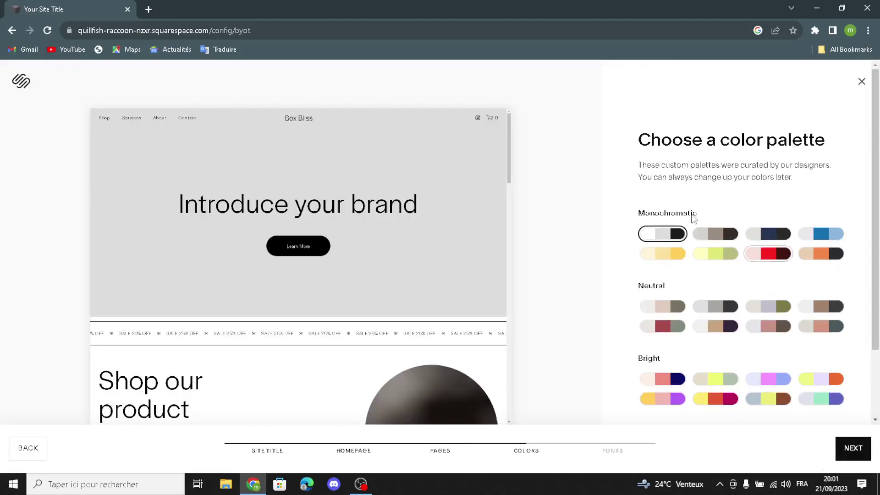
click(770, 235)
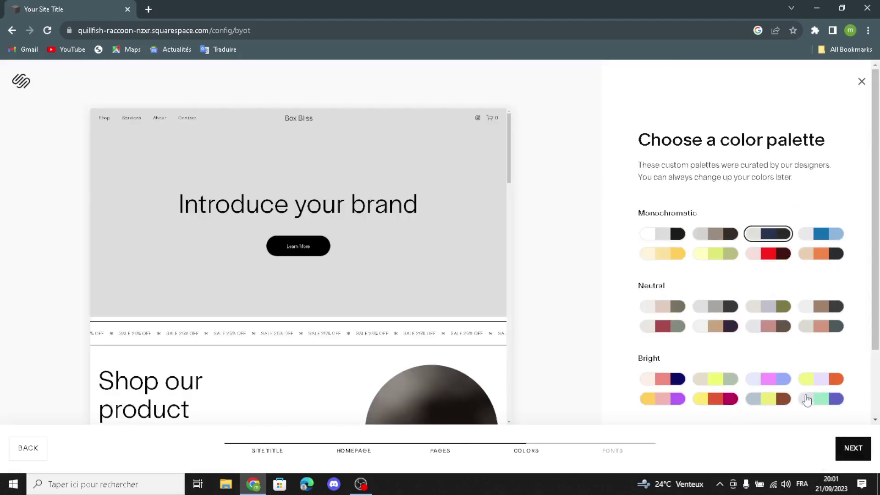
click(847, 456)
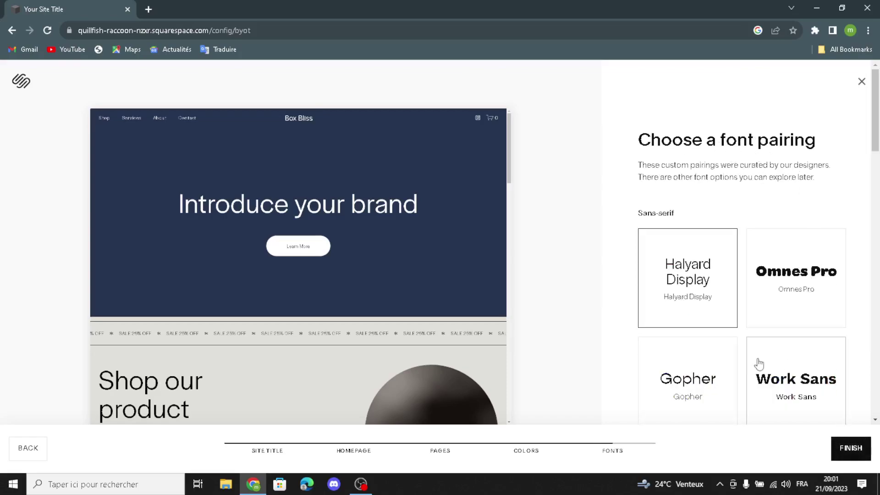
click(776, 364)
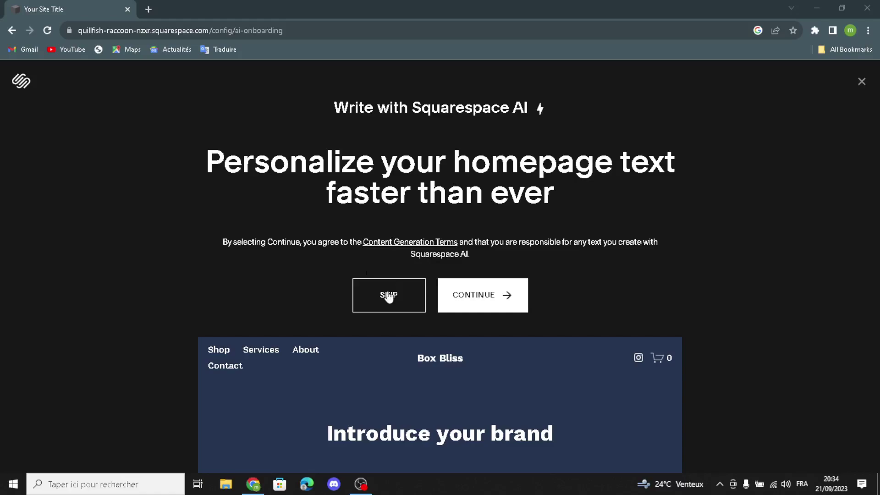
Step: Skip the Write with Squarespace AI offer to open the Box Bliss site editor
click(389, 297)
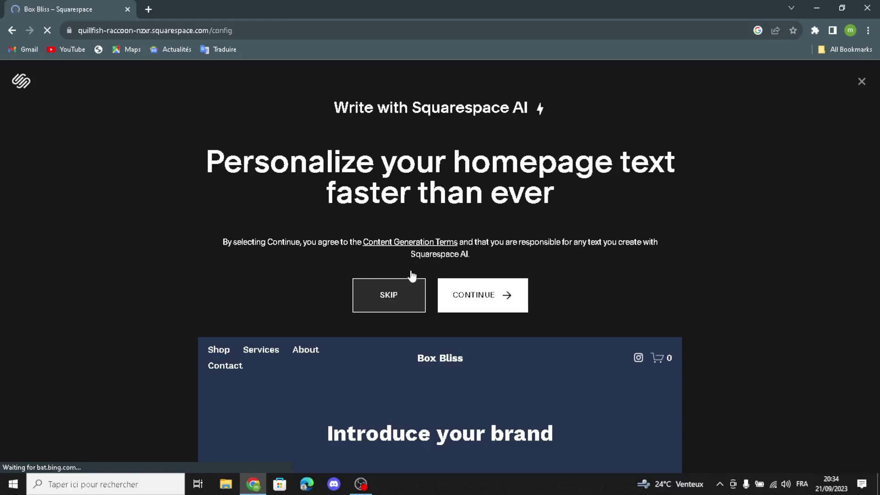
click(411, 308)
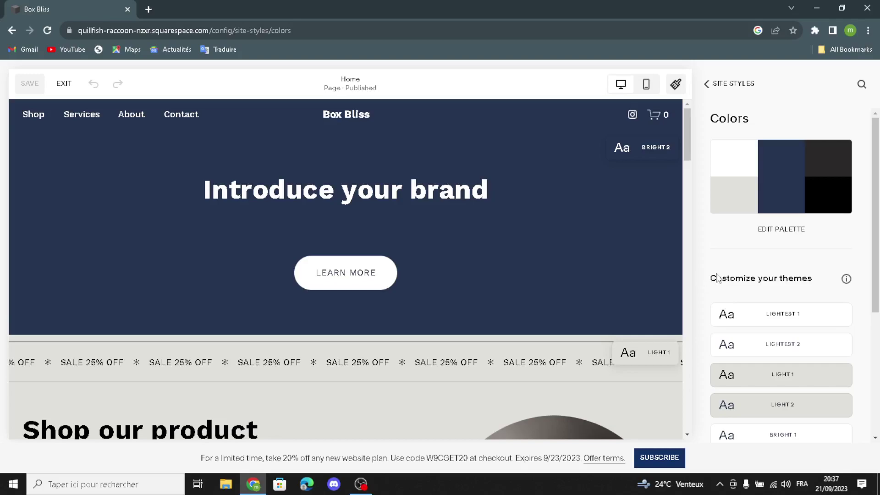
Step: Open the Bright 2 theme and view the site title colour choices without changing them
scroll(746, 304, down, 3)
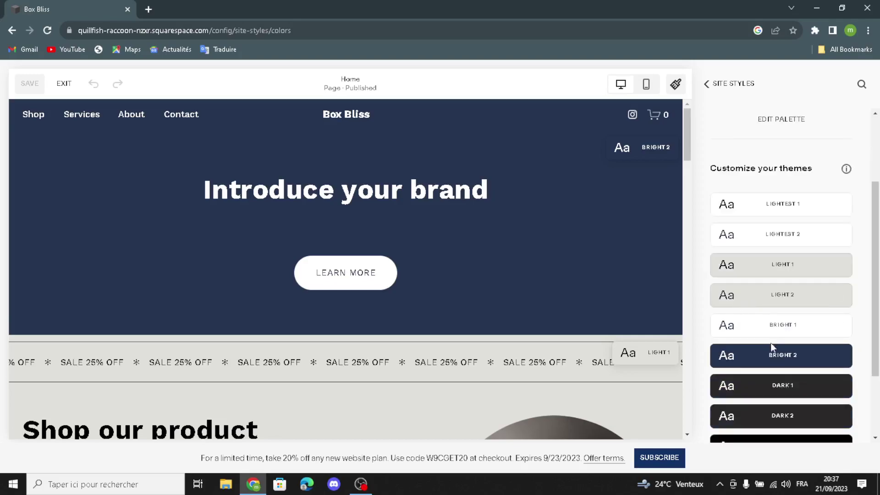
click(770, 353)
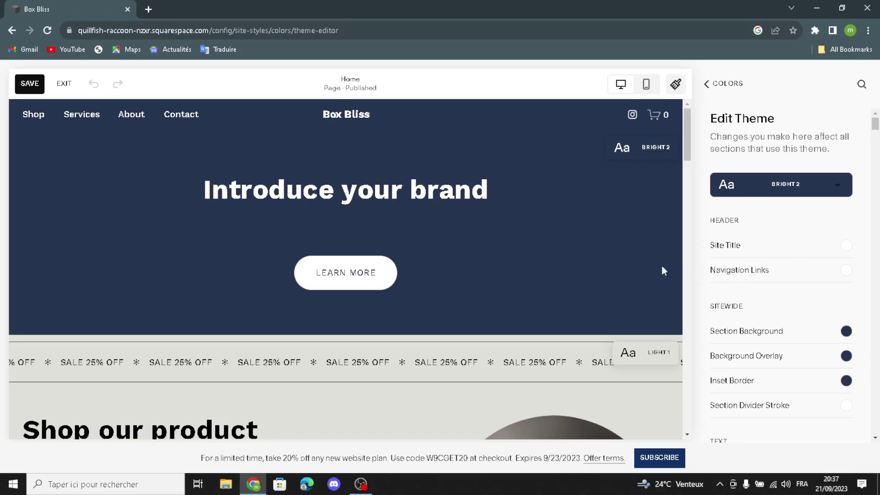
click(846, 252)
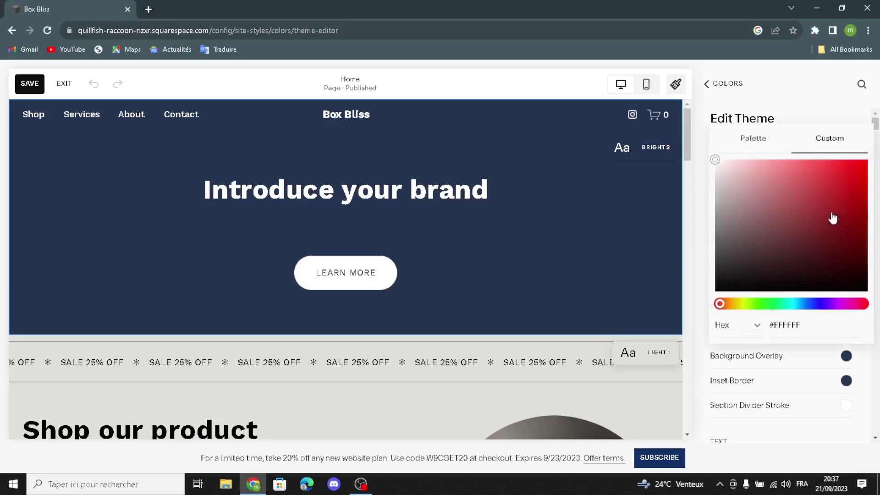
click(698, 150)
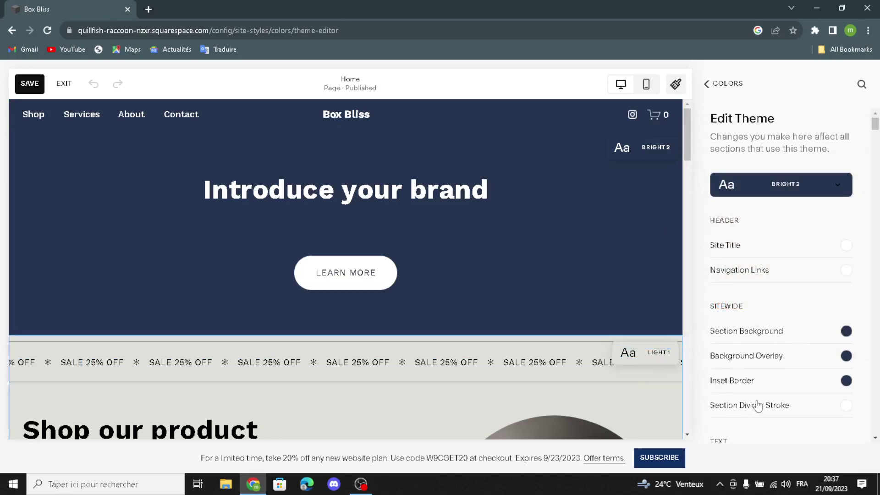
Step: Scroll through the Bright 2 theme colours and return to the Colors palette
scroll(758, 405, down, 2)
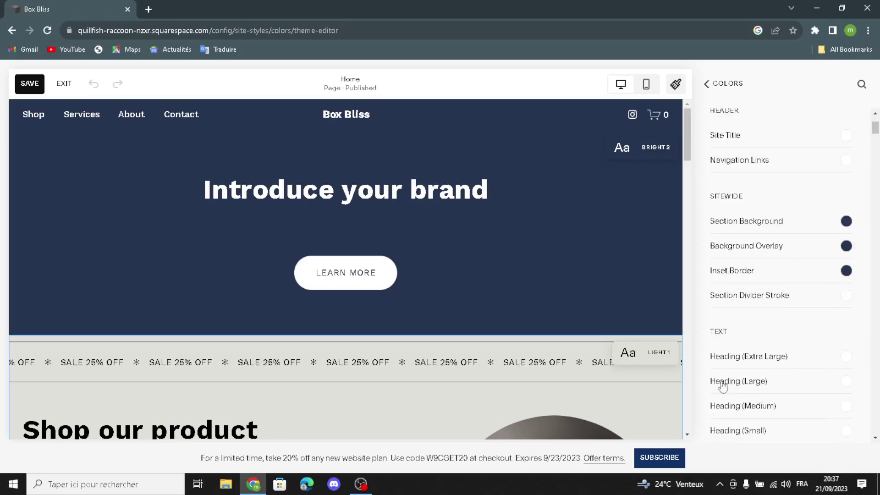
scroll(694, 408, down, 1)
scroll(749, 380, down, 2)
scroll(750, 380, down, 1)
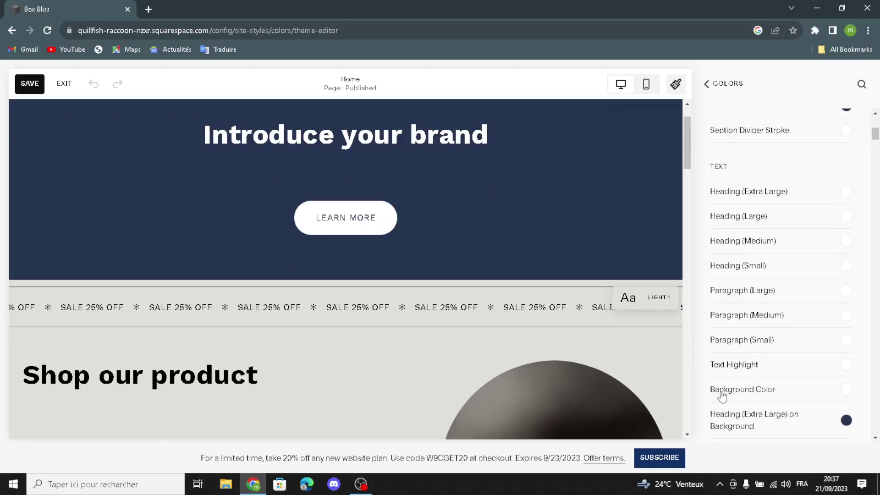
scroll(765, 351, up, 2)
scroll(762, 326, up, 3)
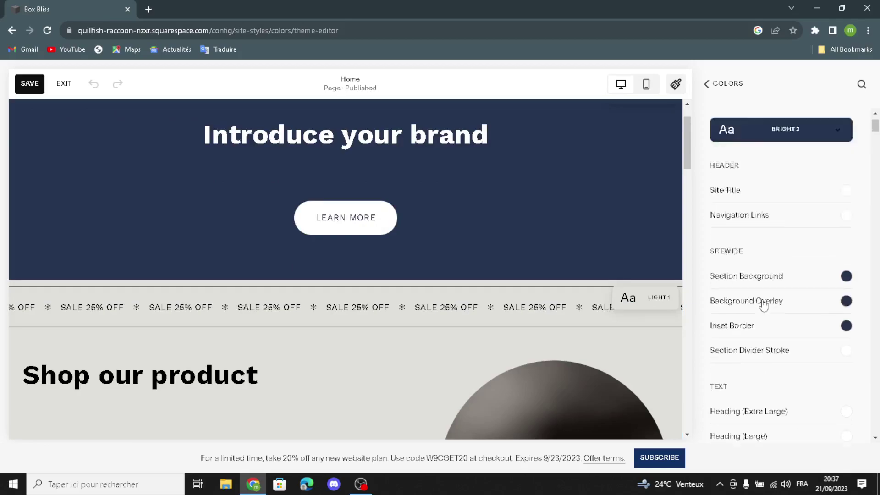
click(705, 89)
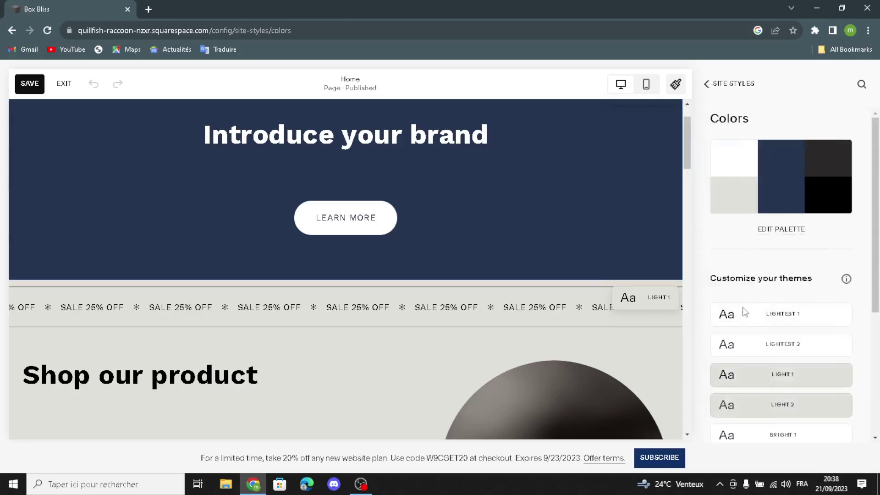
Step: Review the Animations and Spacing settings in Site Styles without changing anything
click(707, 87)
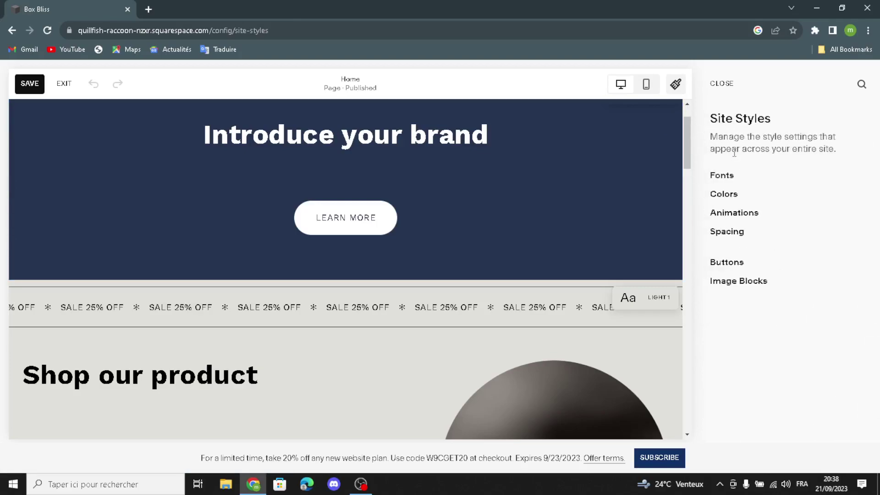
click(734, 214)
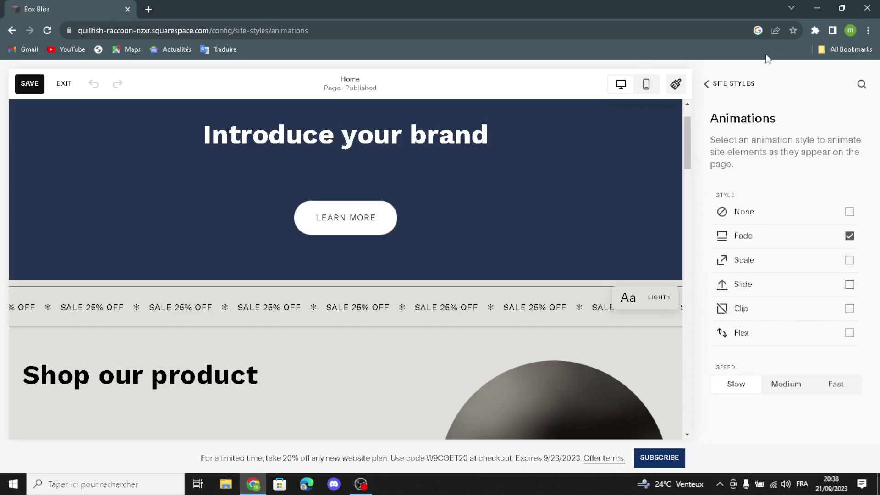
click(706, 84)
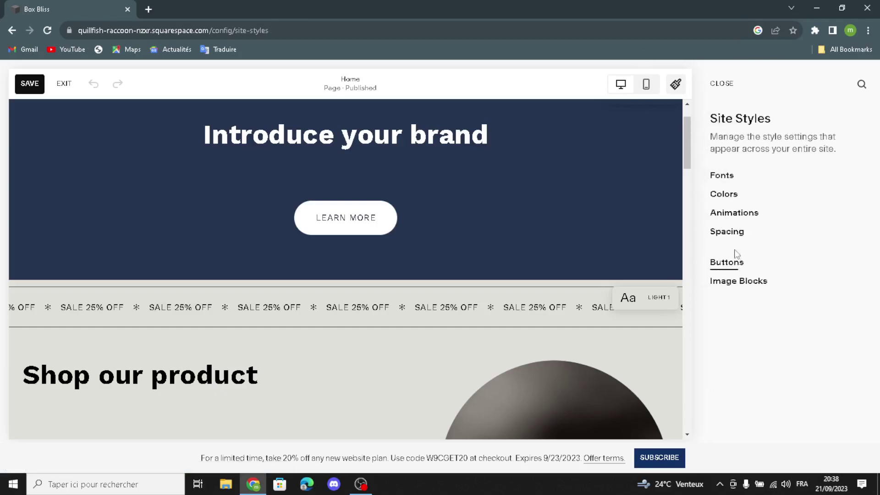
click(732, 234)
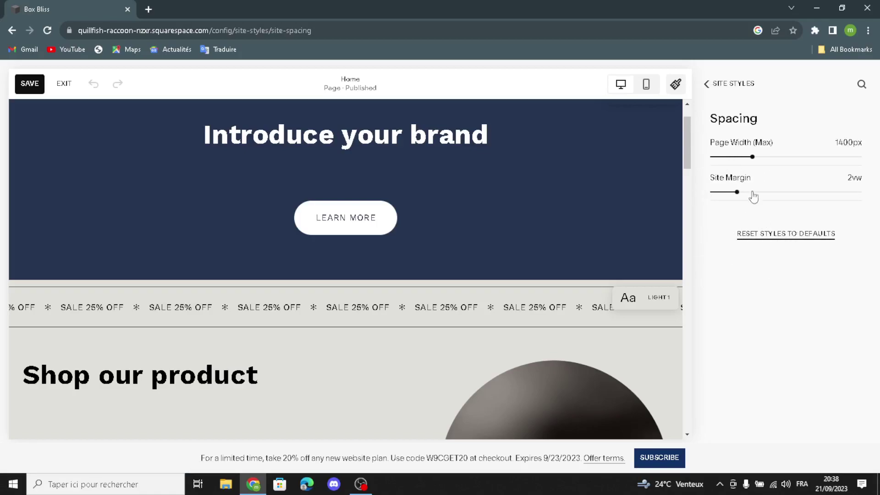
click(707, 83)
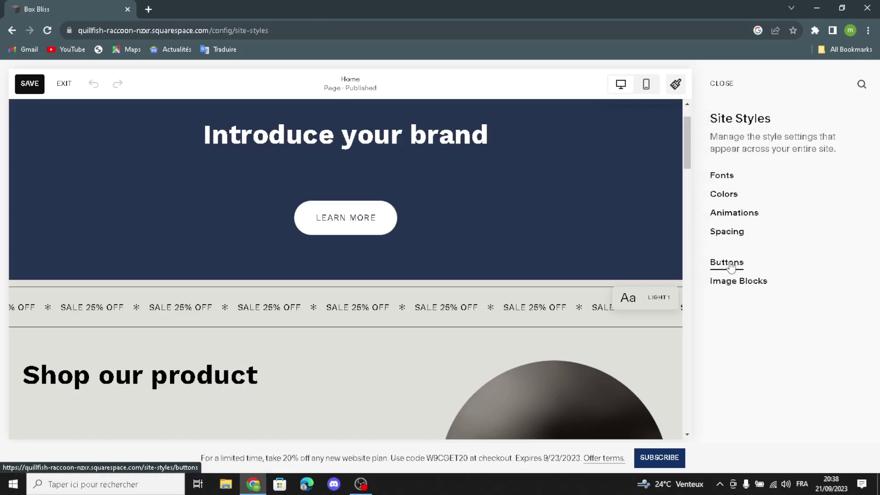
Step: Look over the Buttons and Image Blocks styles, then return to the Site Styles menu
click(729, 264)
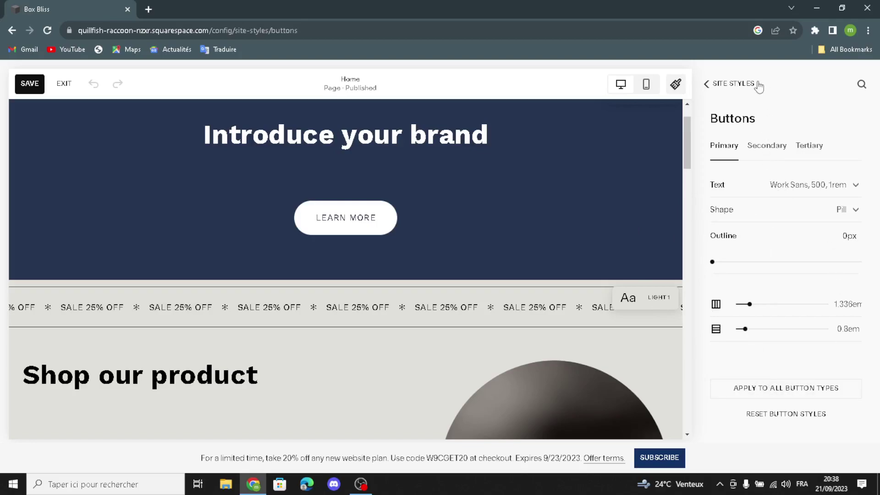
click(709, 84)
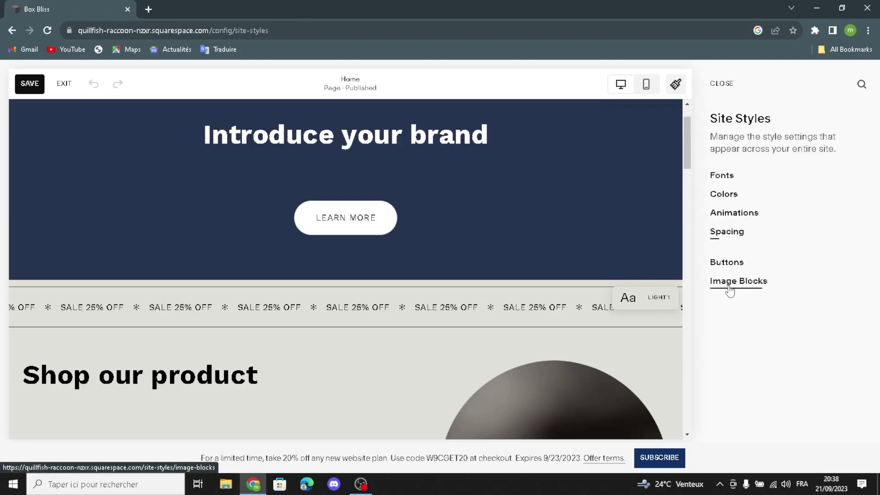
click(728, 286)
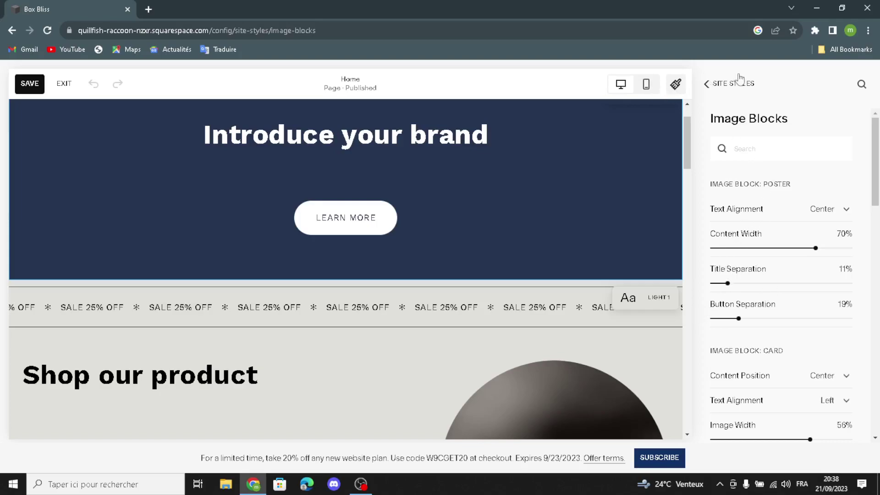
click(703, 89)
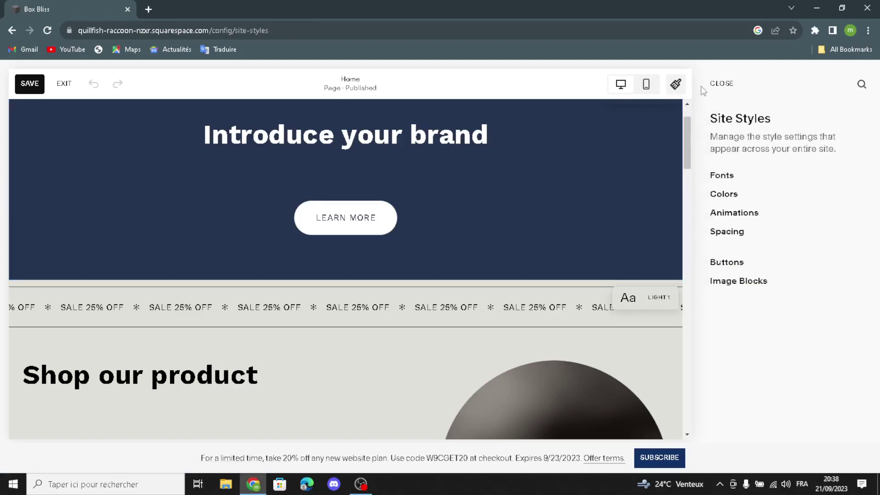
Step: Close Site Styles, open the header settings and browse its Site title & logo options
click(714, 88)
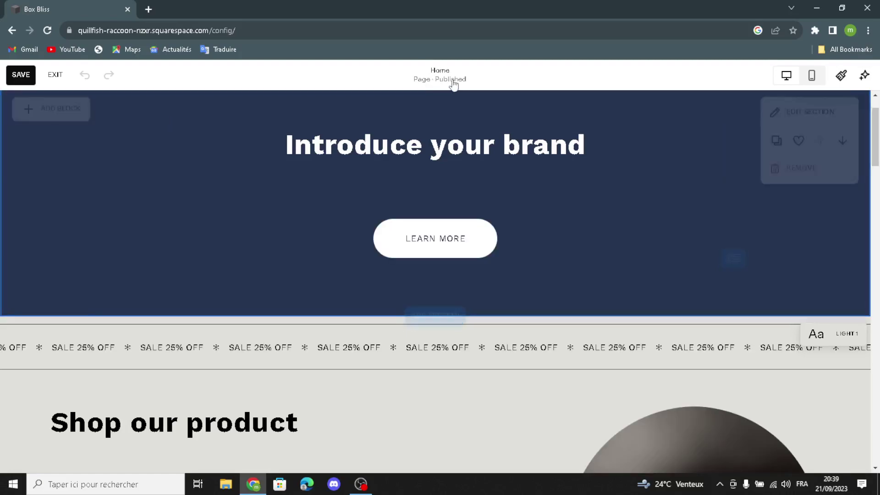
scroll(401, 129, up, 1)
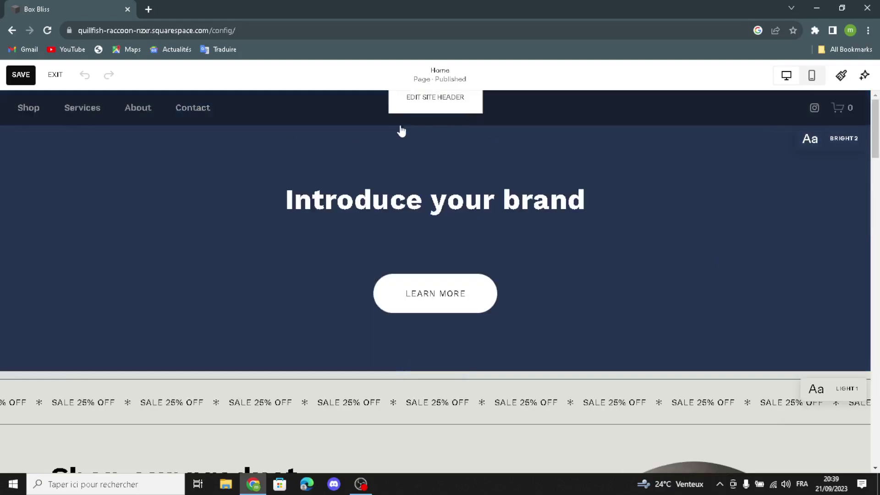
click(436, 100)
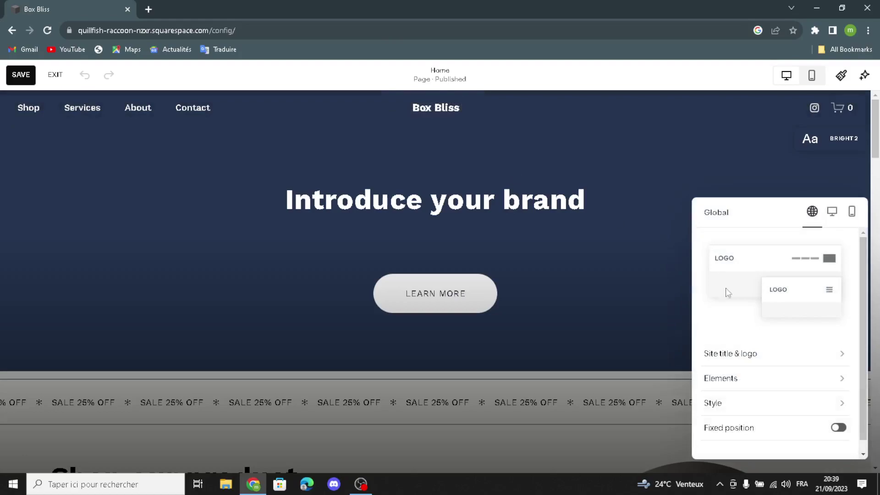
click(721, 355)
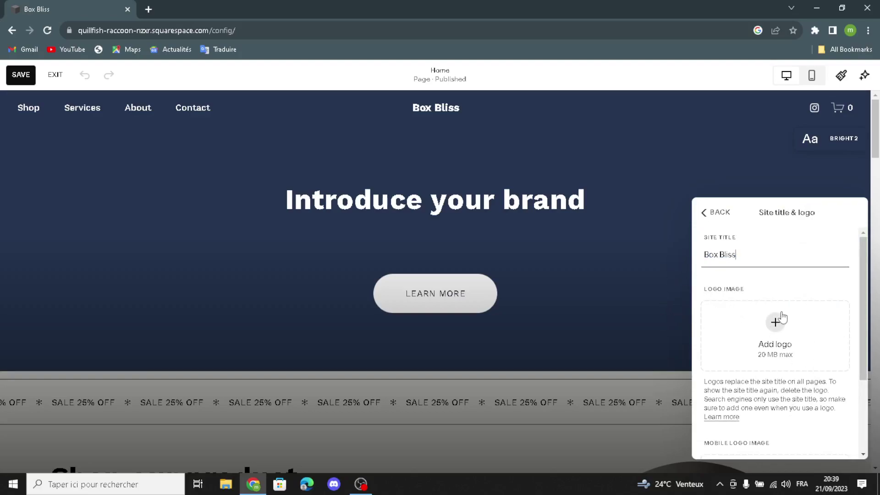
scroll(780, 307, down, 1)
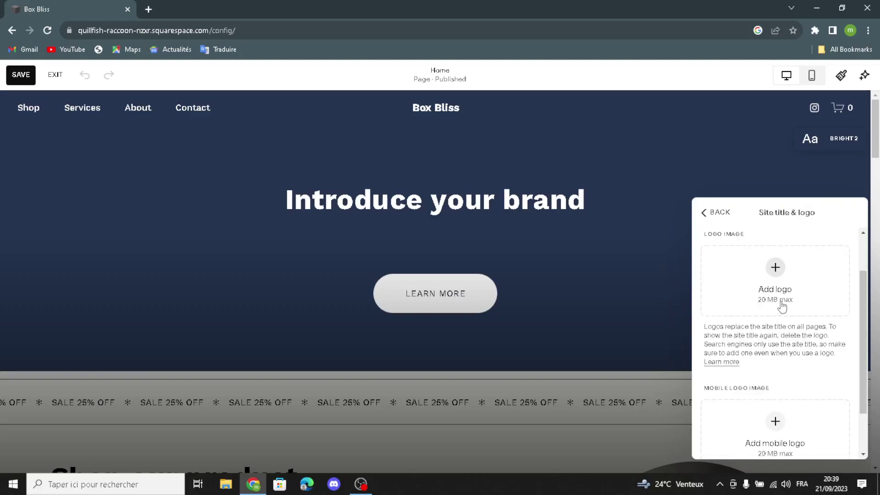
scroll(781, 308, down, 1)
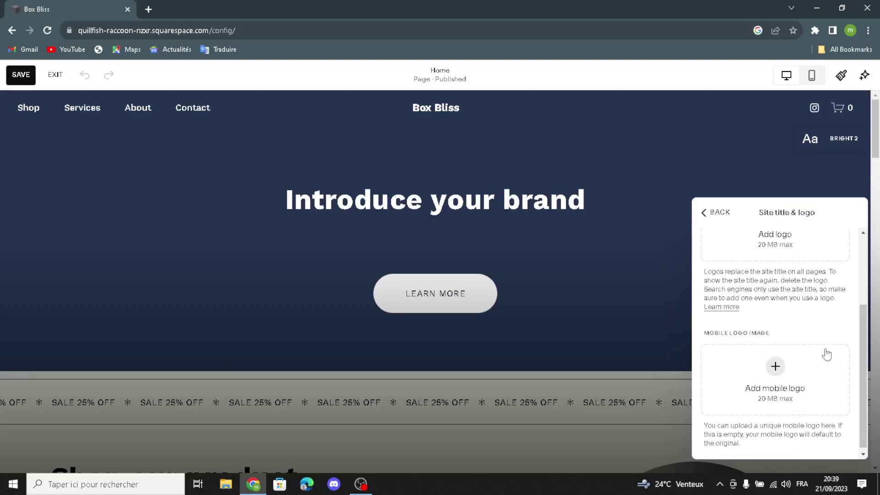
click(711, 214)
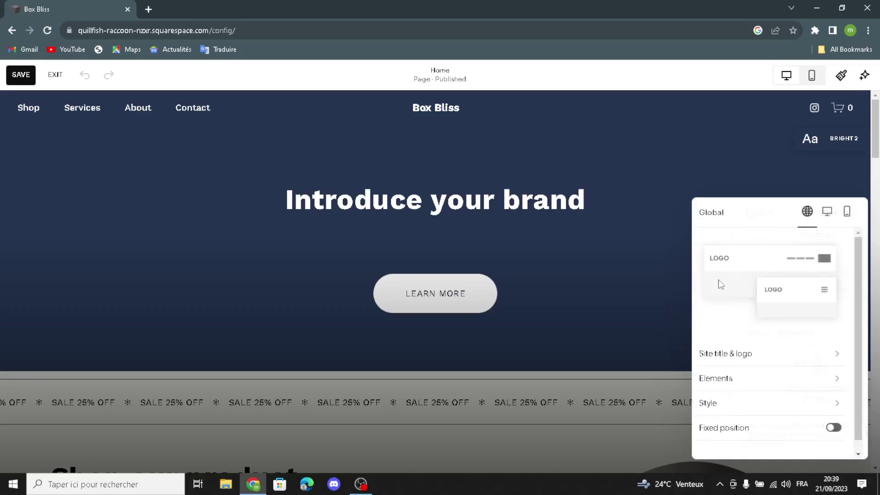
Step: Open the header Elements settings and review the button and social links options
click(759, 378)
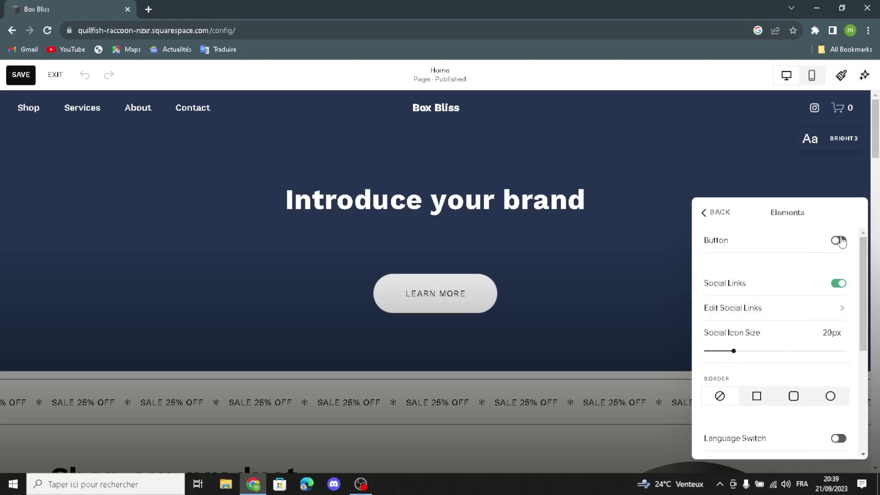
click(839, 241)
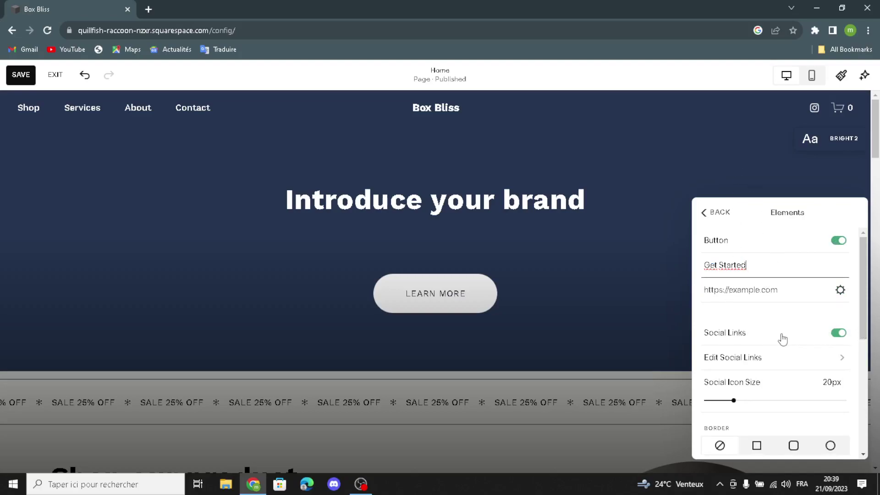
click(725, 357)
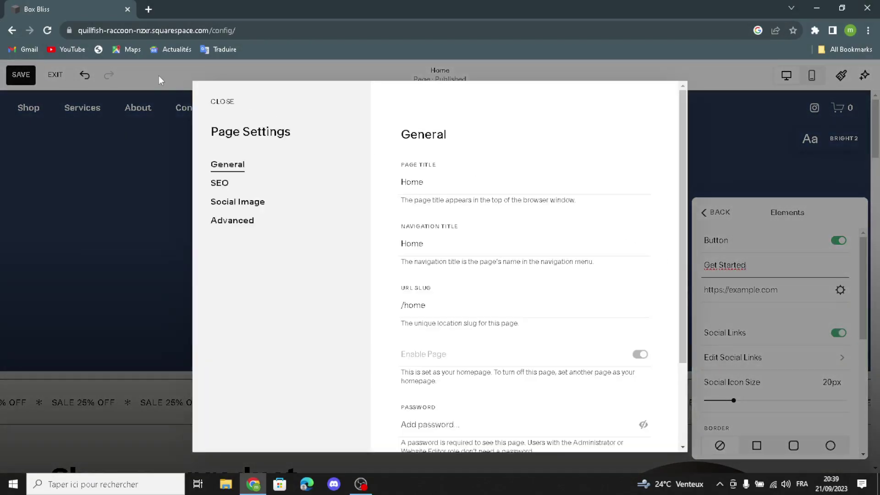
click(222, 102)
Step: Set the header cart icon to the bag style
scroll(783, 324, down, 1)
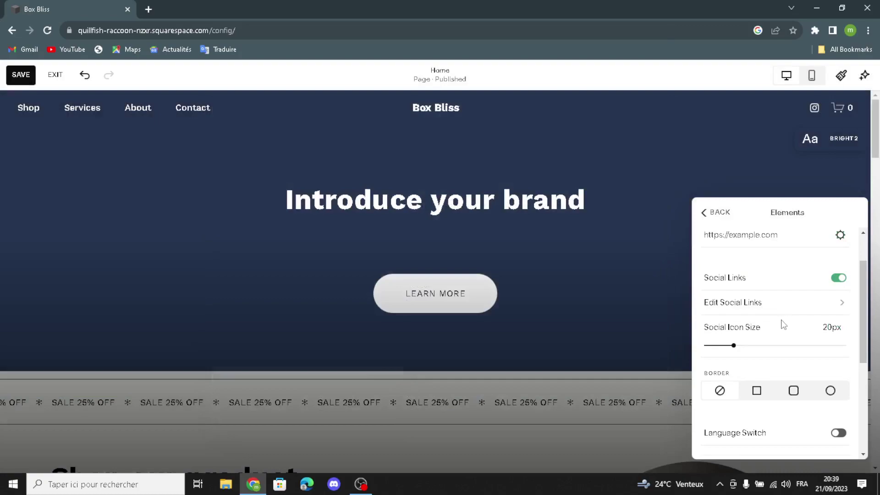
scroll(759, 346, down, 2)
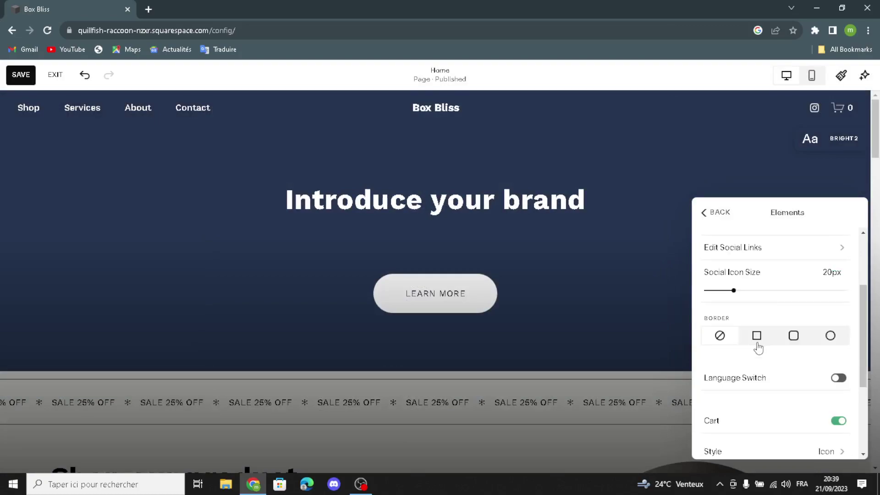
scroll(763, 331, down, 1)
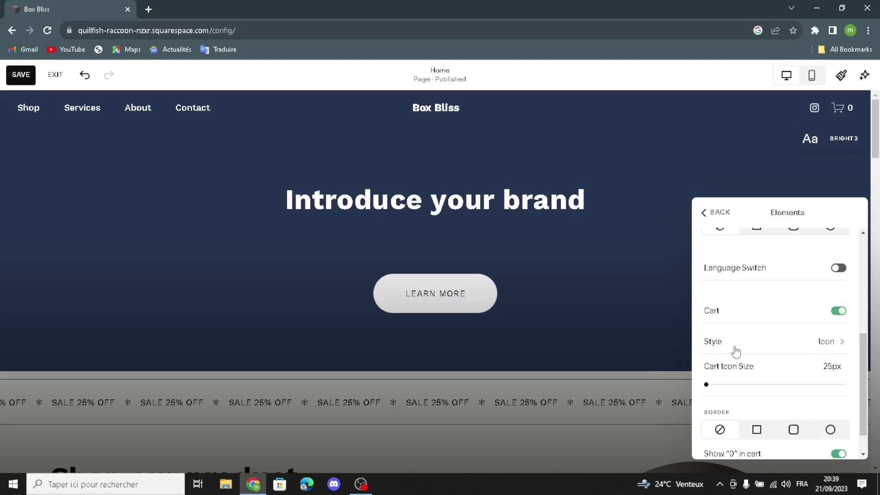
click(722, 349)
click(724, 290)
click(703, 214)
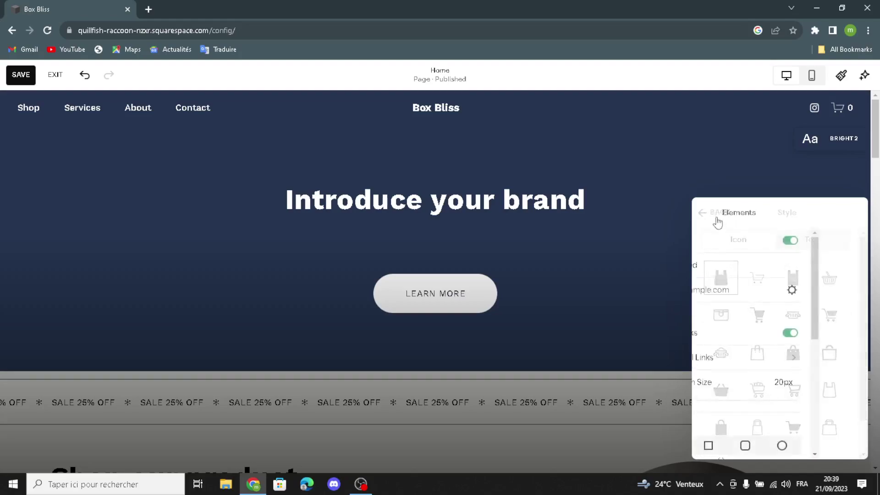
Step: Return to the main Global header panel after checking the Style settings
scroll(735, 342, down, 4)
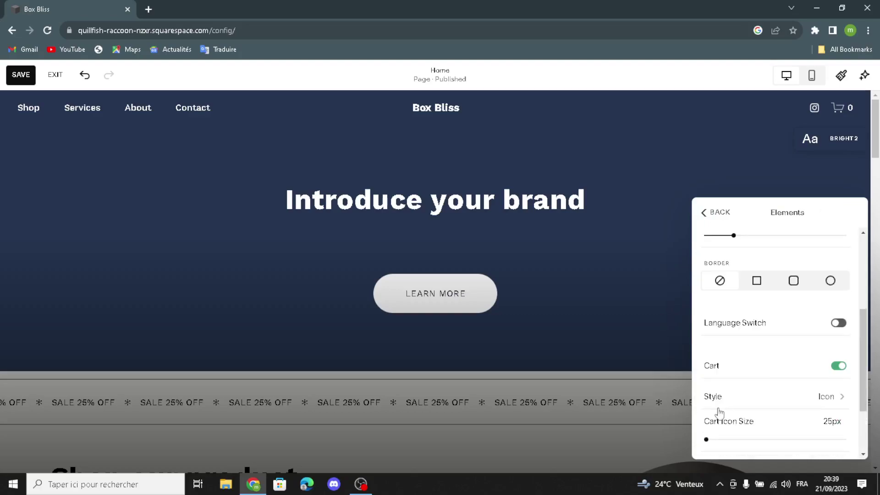
scroll(720, 411, down, 1)
scroll(718, 389, down, 1)
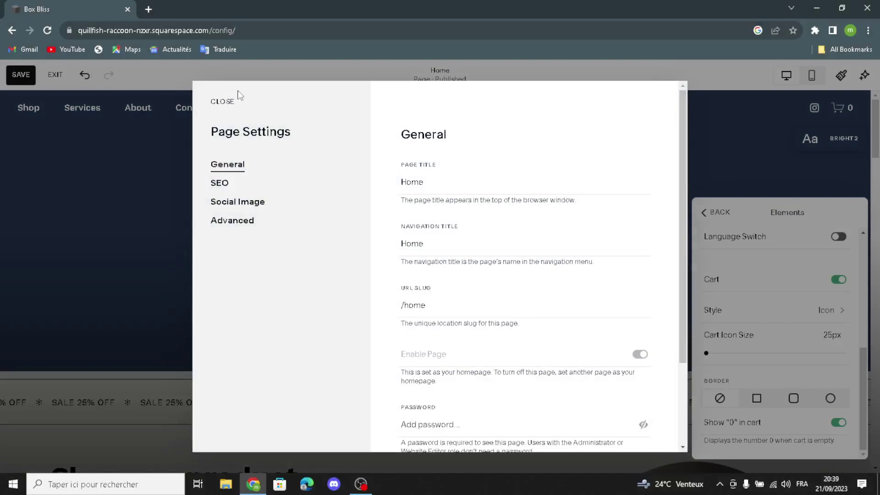
click(228, 106)
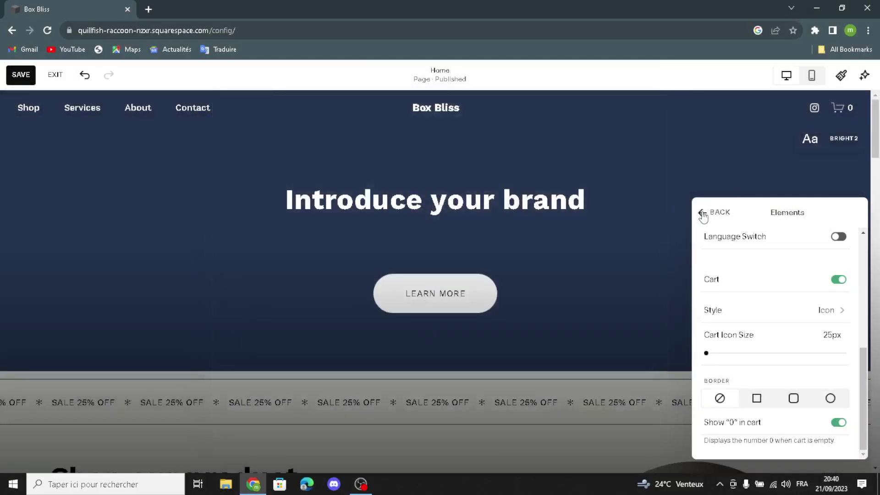
click(702, 215)
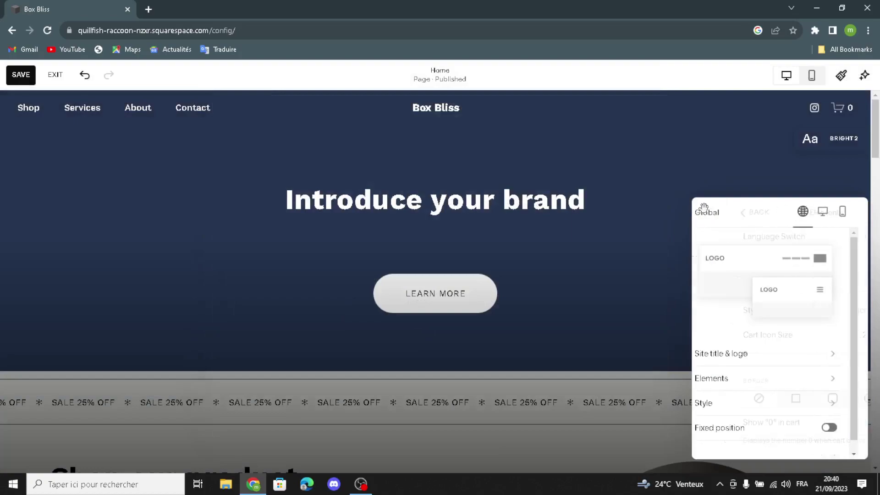
click(745, 405)
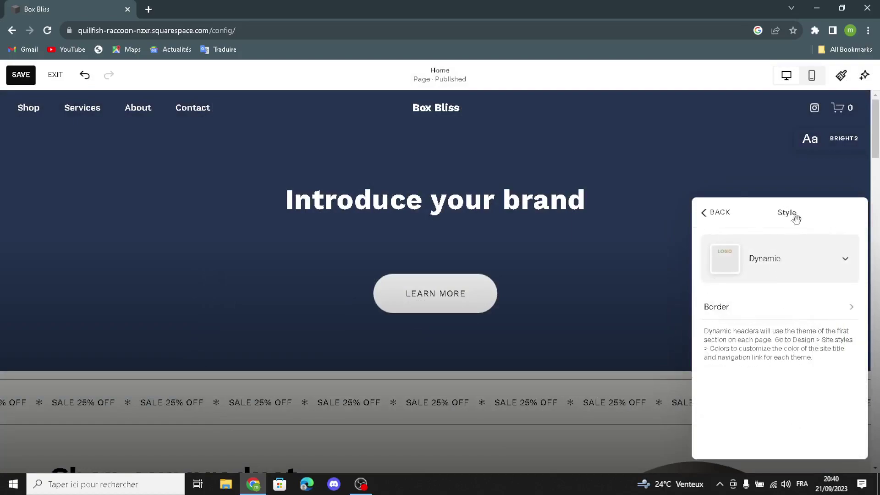
click(706, 226)
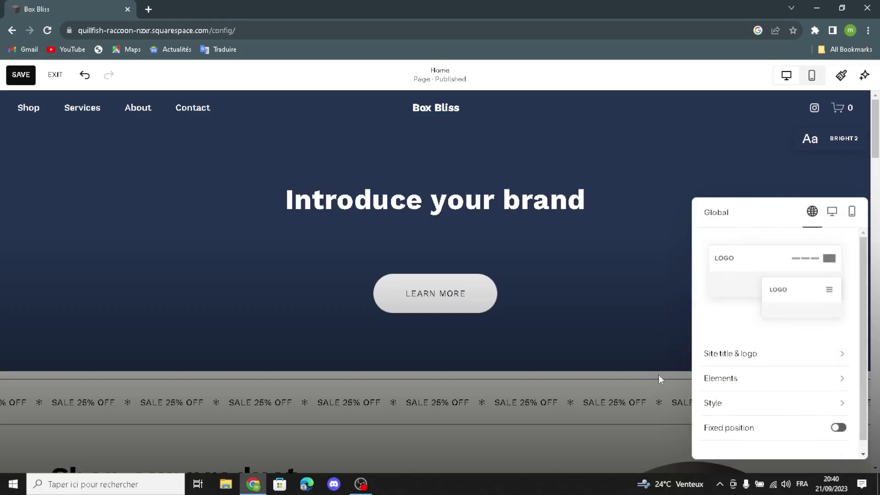
Step: Exit header editing and briefly open the hero heading text for editing before deselecting it
click(655, 269)
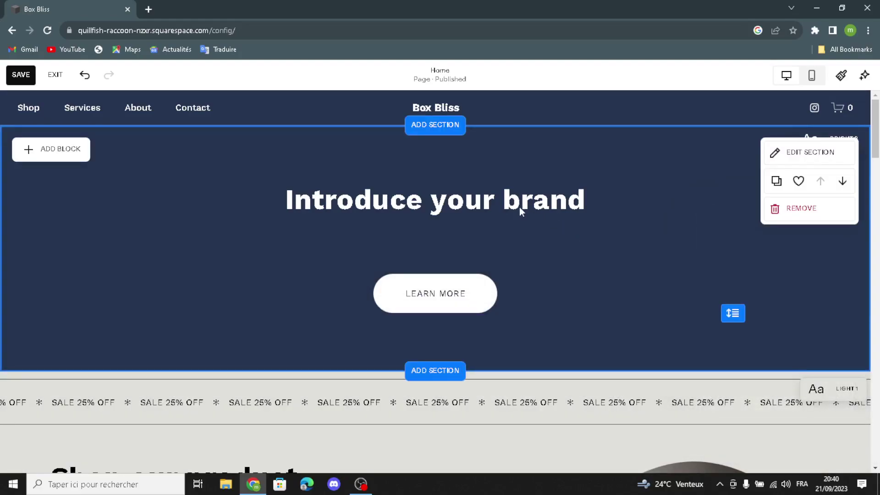
click(428, 205)
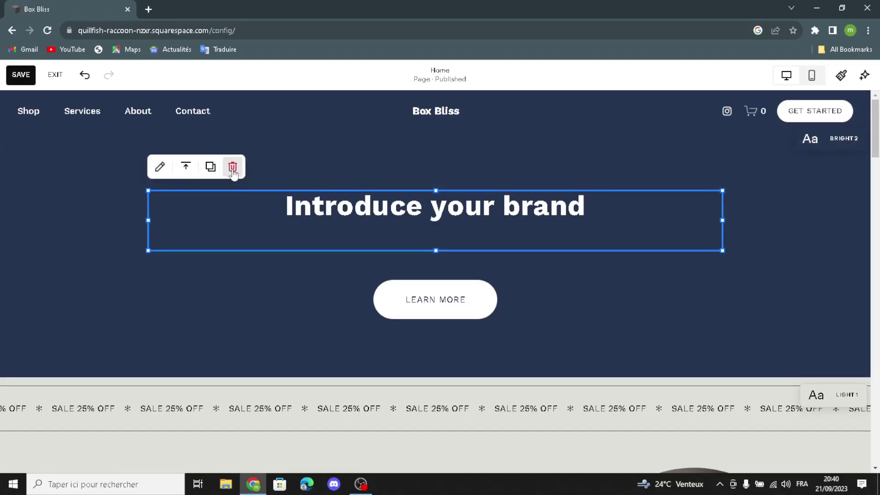
click(160, 166)
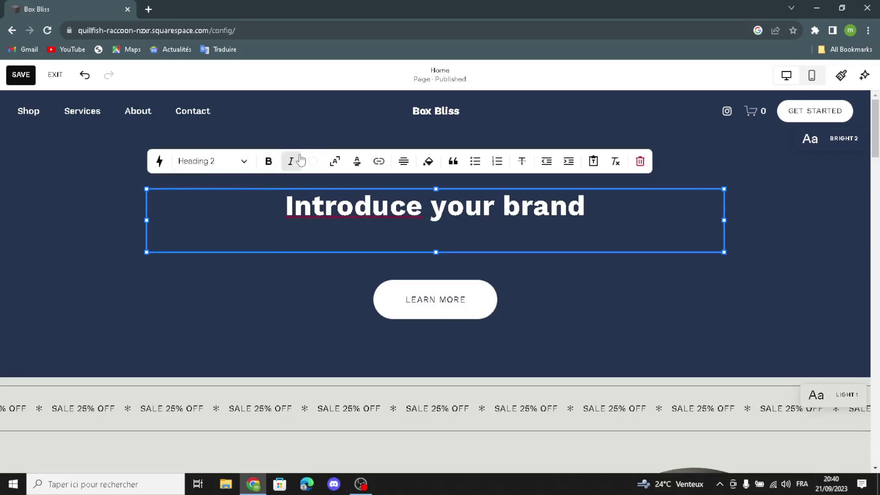
click(56, 174)
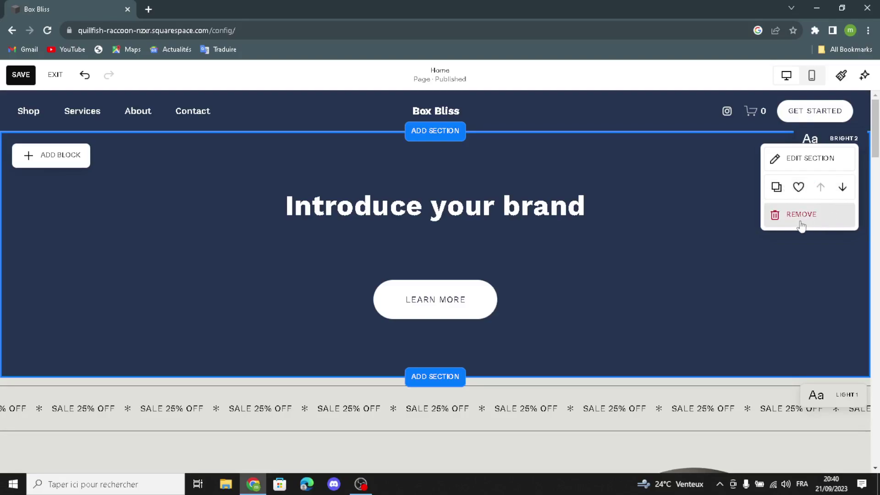
Step: Delete the landscape photo from the hero section's Image background
click(814, 167)
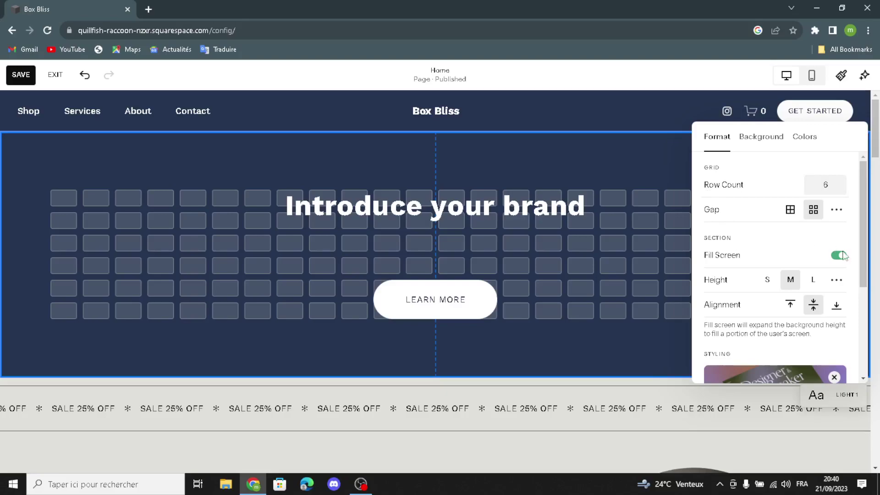
click(764, 140)
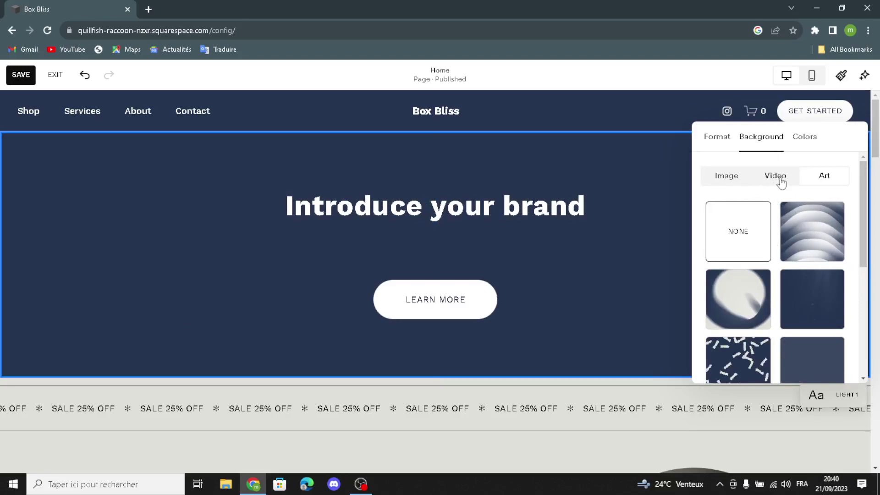
click(736, 180)
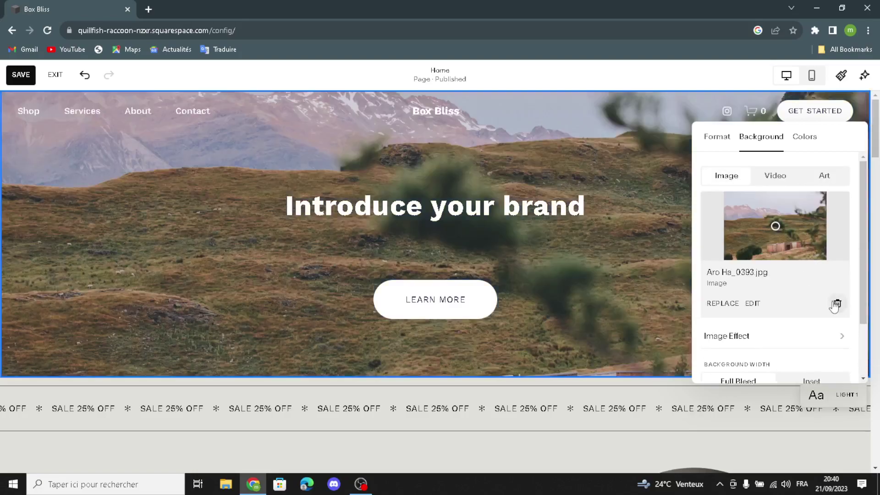
click(837, 303)
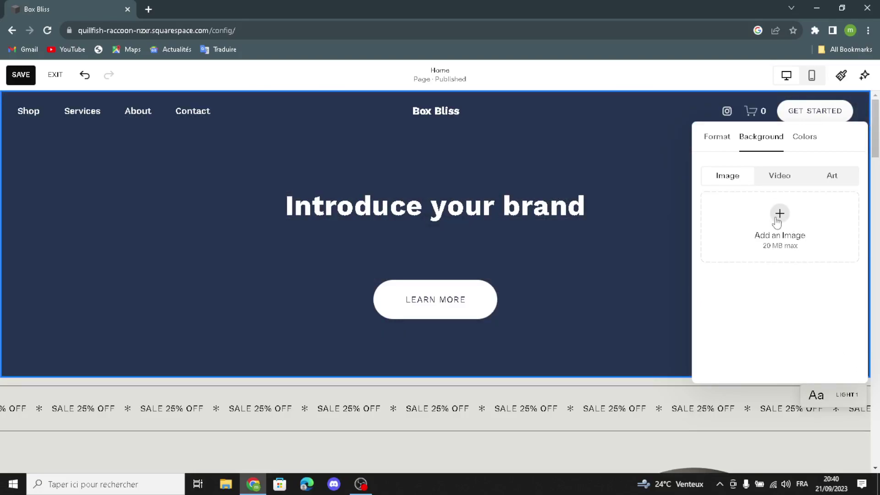
Step: Search the stock image library for 'subscription boxes' for the hero background
click(781, 220)
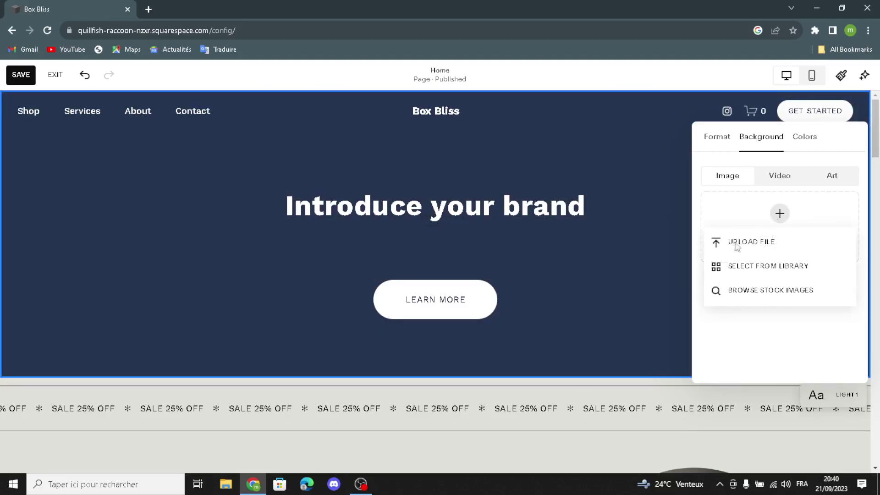
click(730, 293)
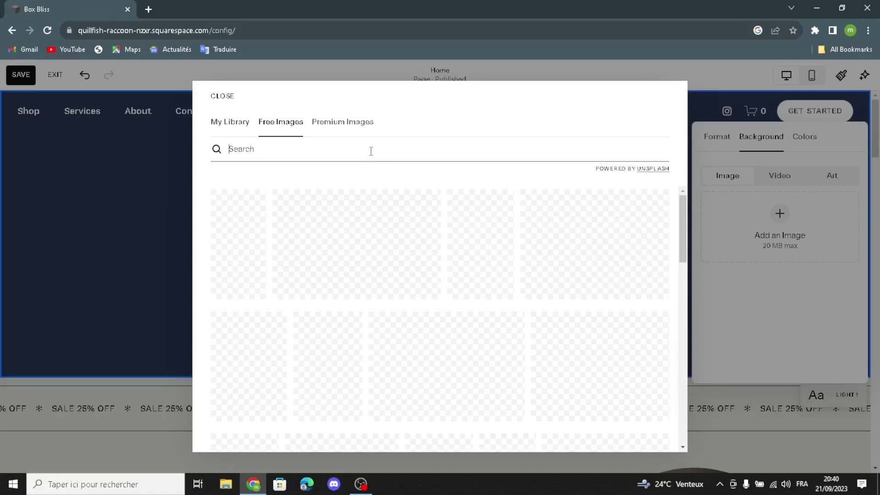
click(370, 151)
text(subs)
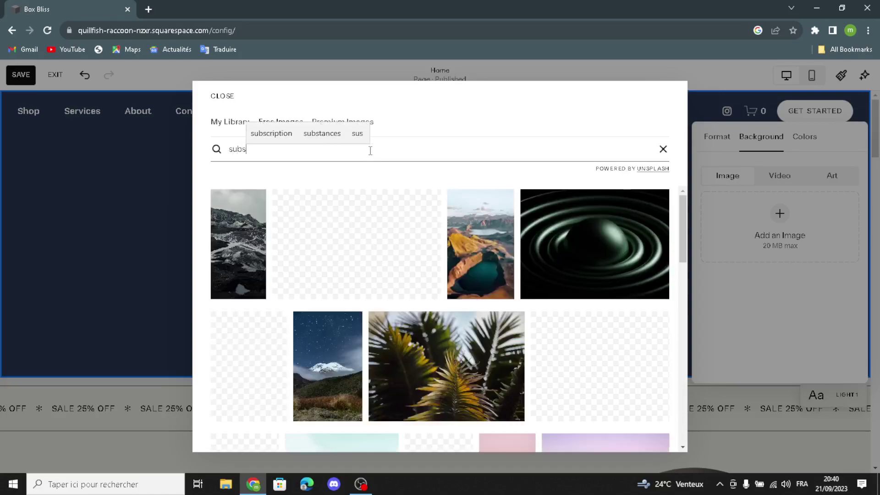
text(cription bo)
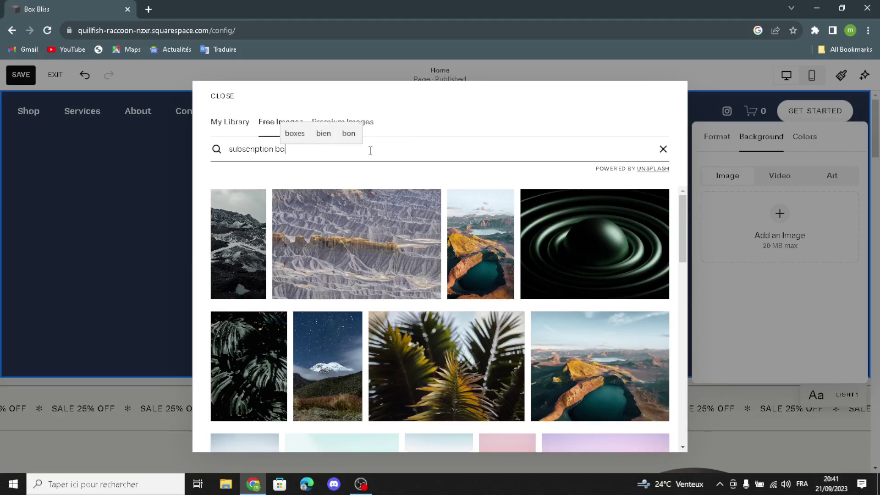
text(xes)
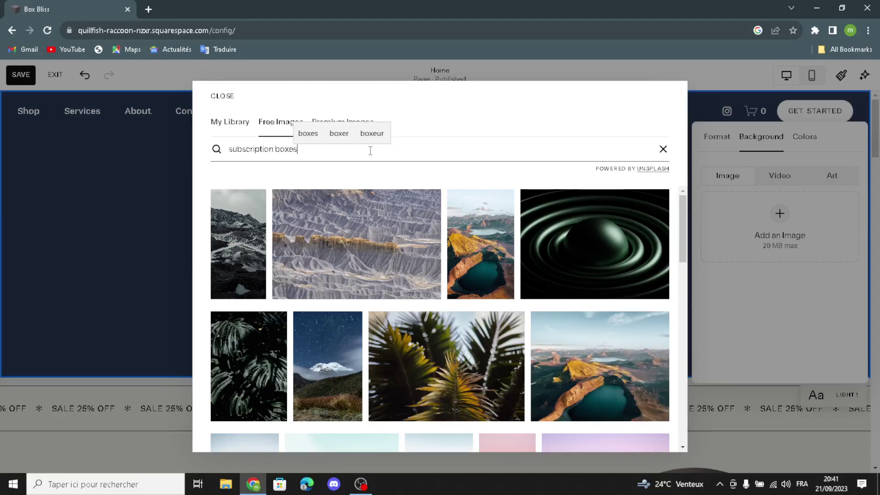
key(Return)
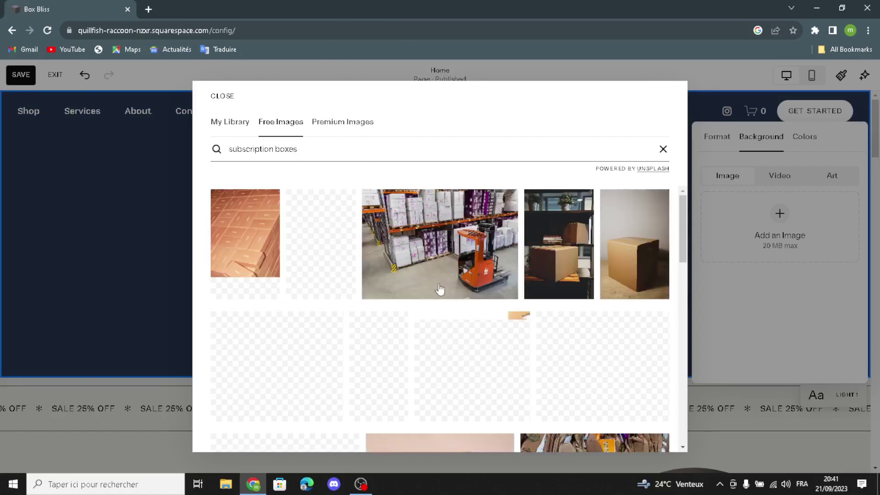
Step: Add the beige cardboard box photo as the hero background and close the section settings
scroll(471, 271, down, 1)
scroll(471, 270, down, 2)
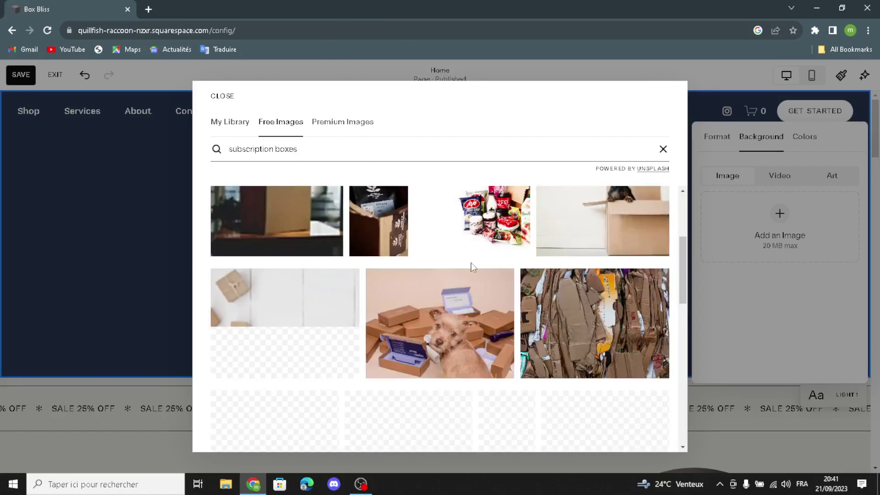
scroll(472, 269, up, 2)
scroll(473, 268, down, 10)
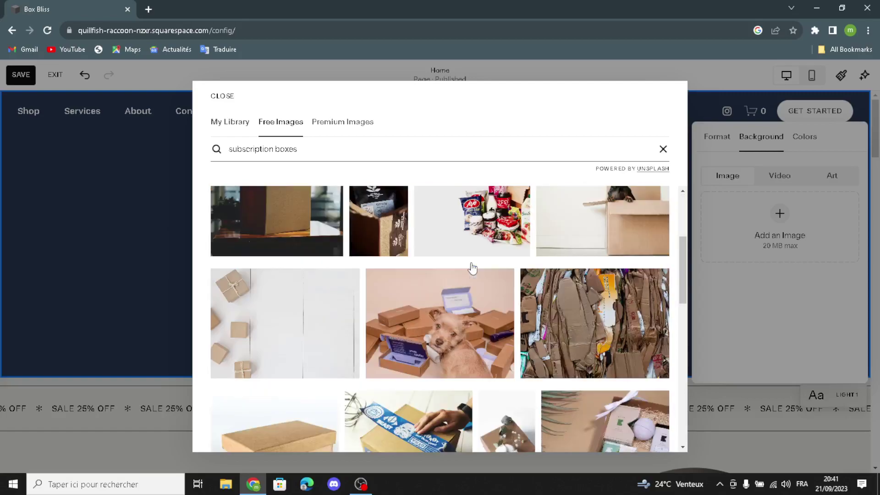
scroll(473, 268, down, 10)
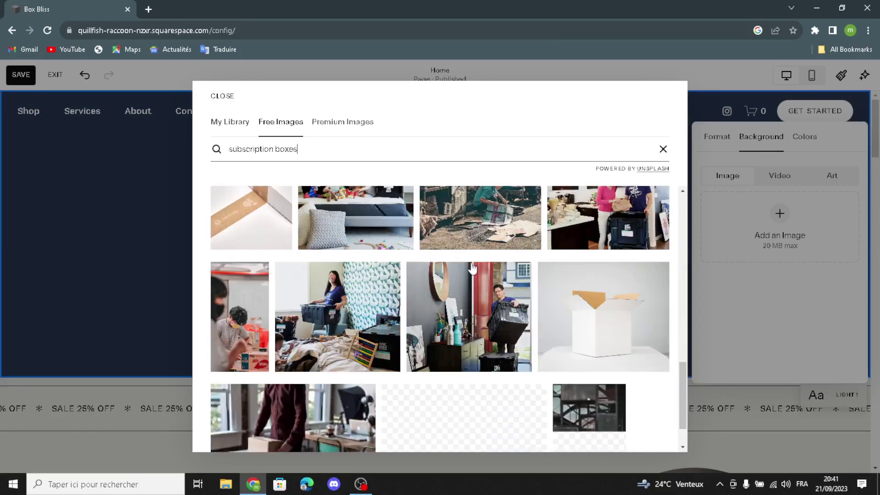
scroll(595, 294, down, 1)
scroll(646, 278, down, 3)
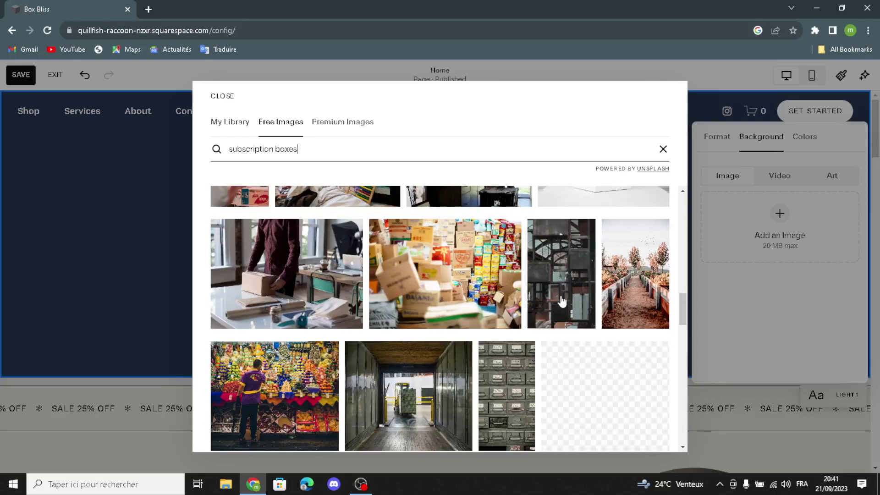
scroll(560, 301, down, 2)
scroll(568, 311, down, 1)
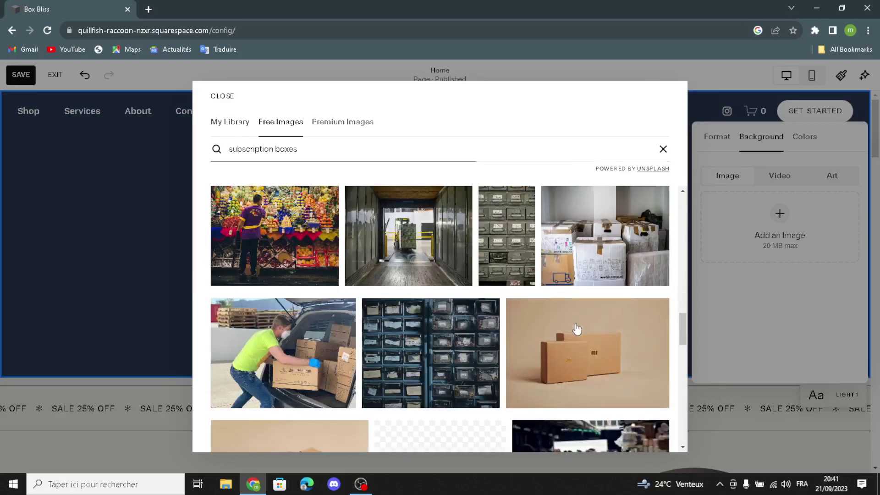
click(576, 324)
click(573, 312)
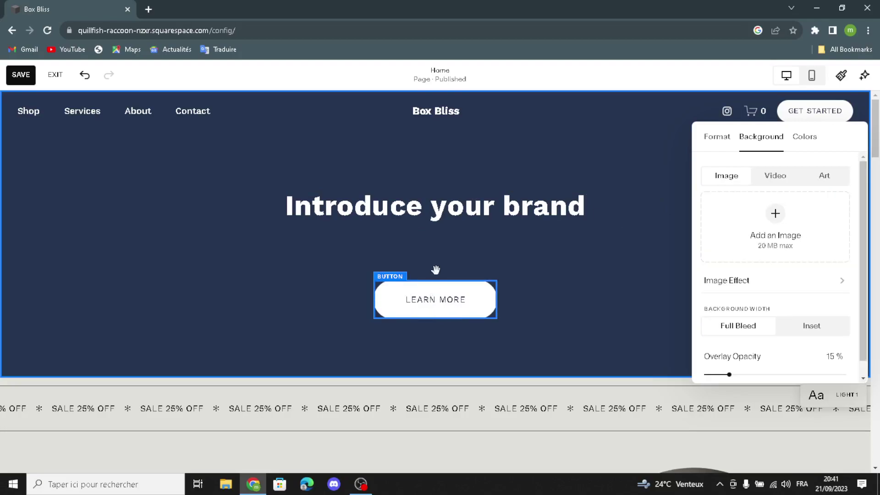
click(400, 291)
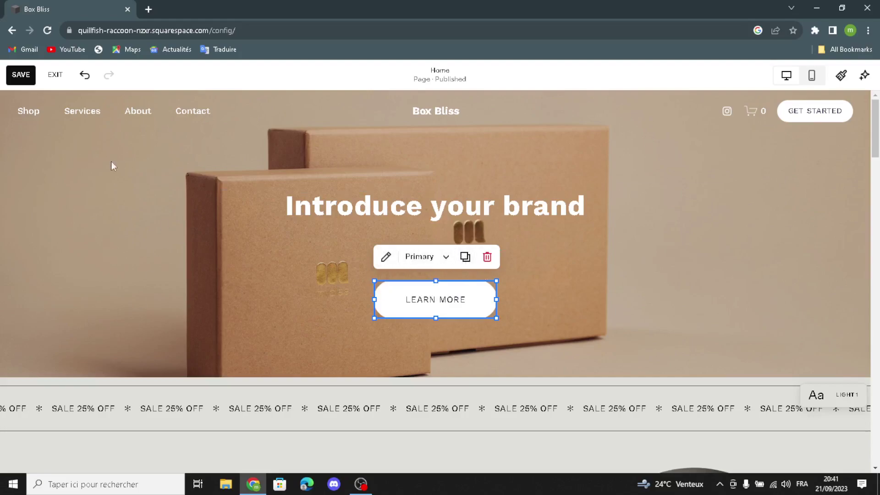
Step: Dismiss the block picker without adding anything and scroll down to 'Shop our product'
click(59, 183)
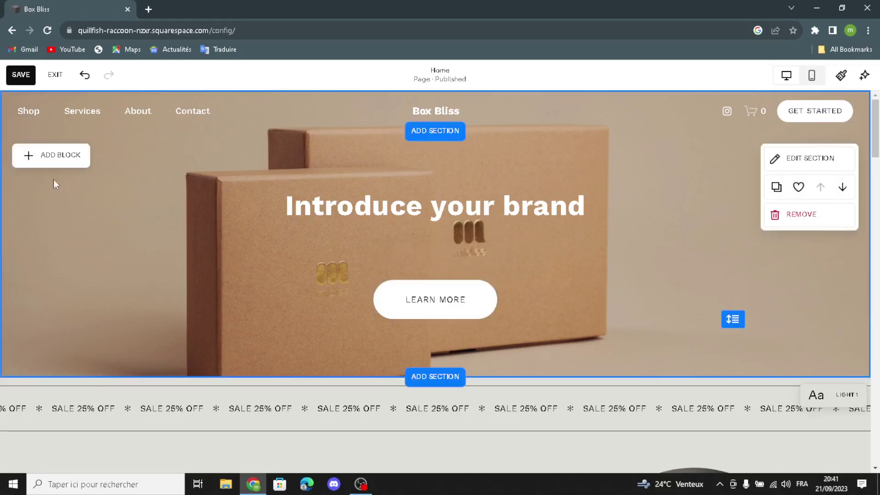
click(64, 157)
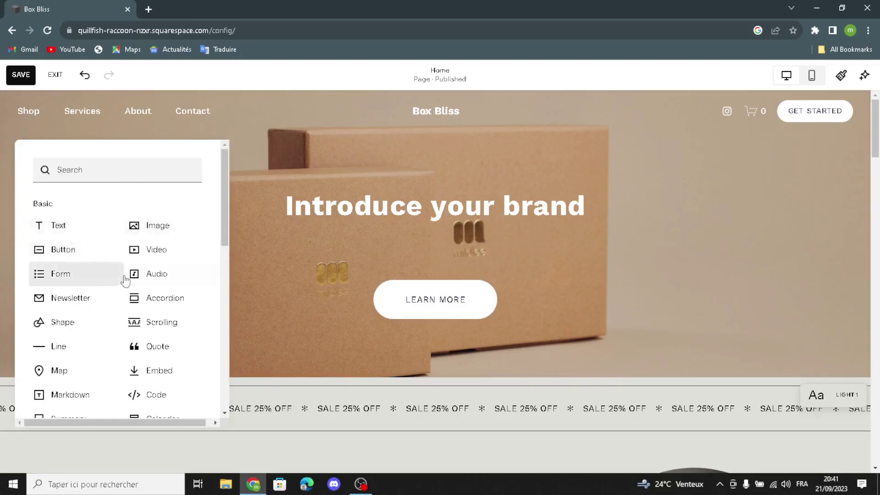
click(285, 281)
scroll(288, 285, down, 4)
scroll(289, 288, down, 4)
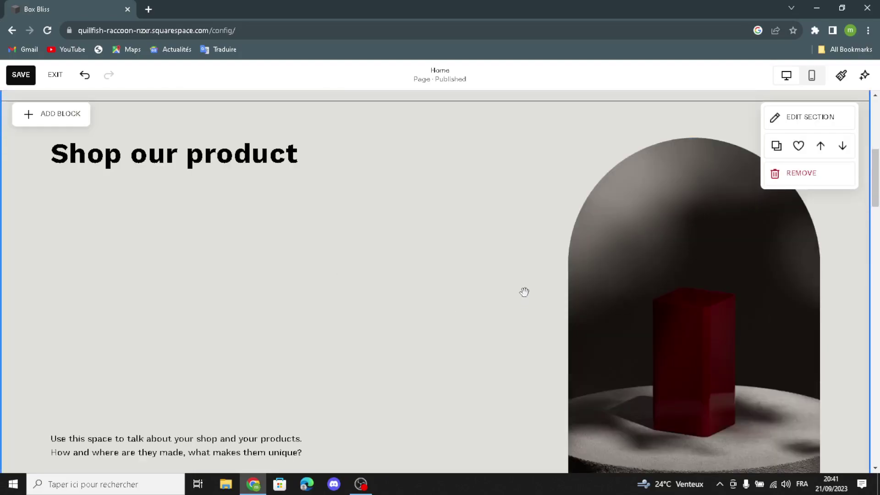
Step: Delete the old product image and place a new empty image block on the section's right half
click(615, 248)
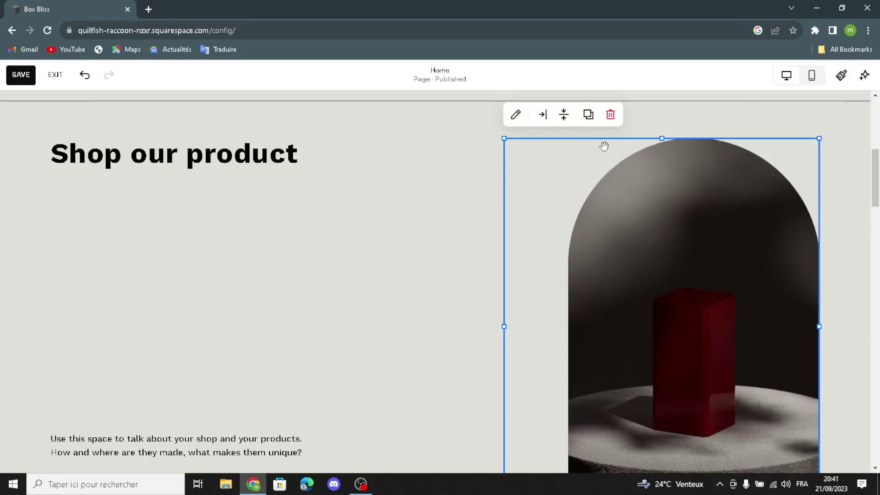
click(610, 115)
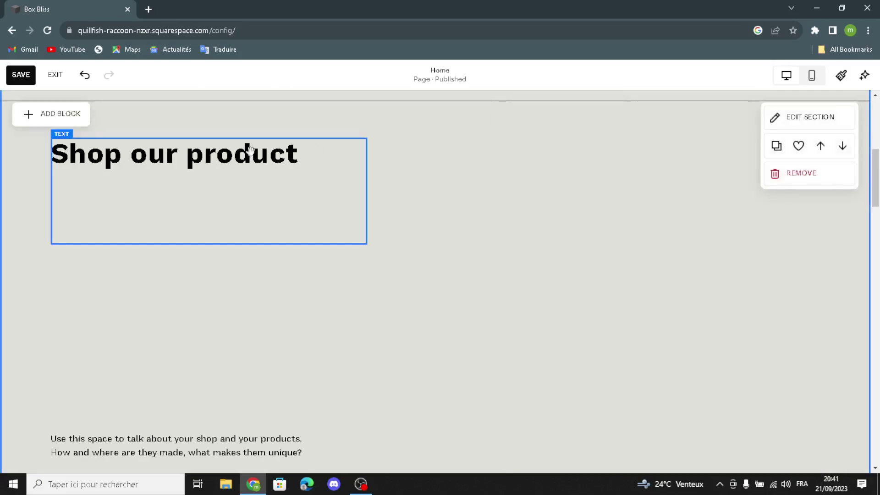
click(40, 120)
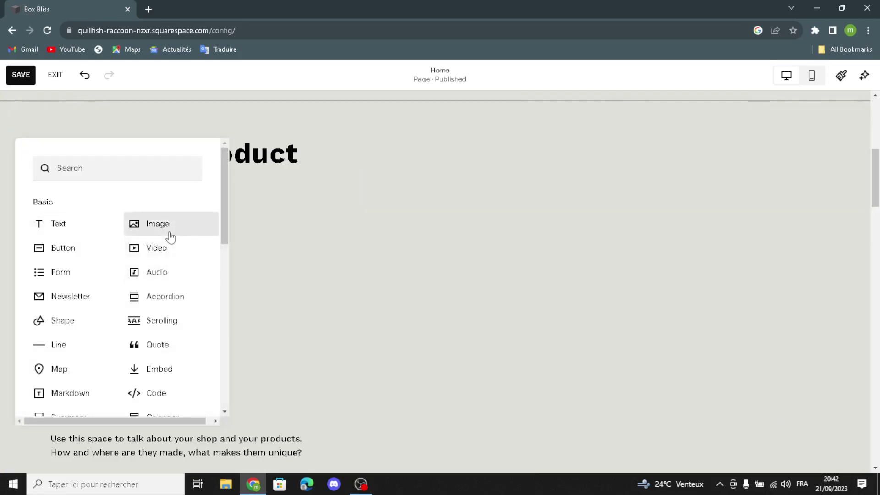
click(170, 236)
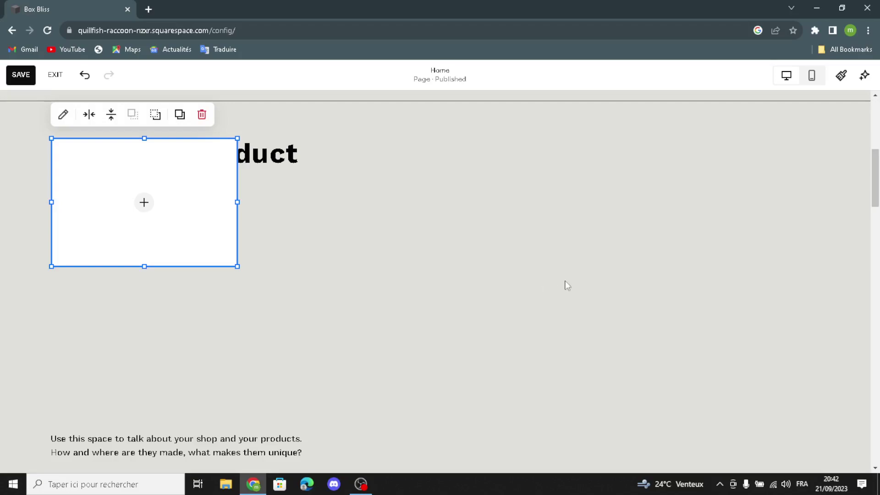
click(247, 260)
drag(197, 220, 657, 244)
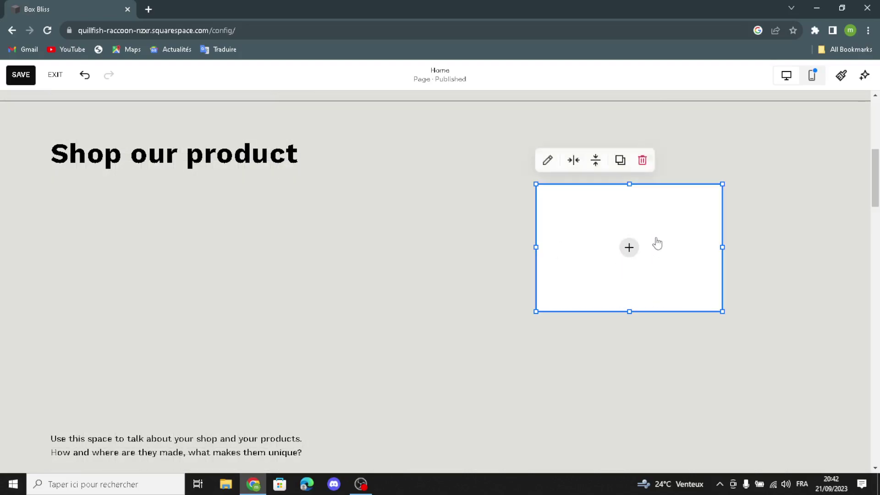
Step: Insert the box-on-shelf photo from a 'subscription boxes' stock image search into the image block
click(622, 250)
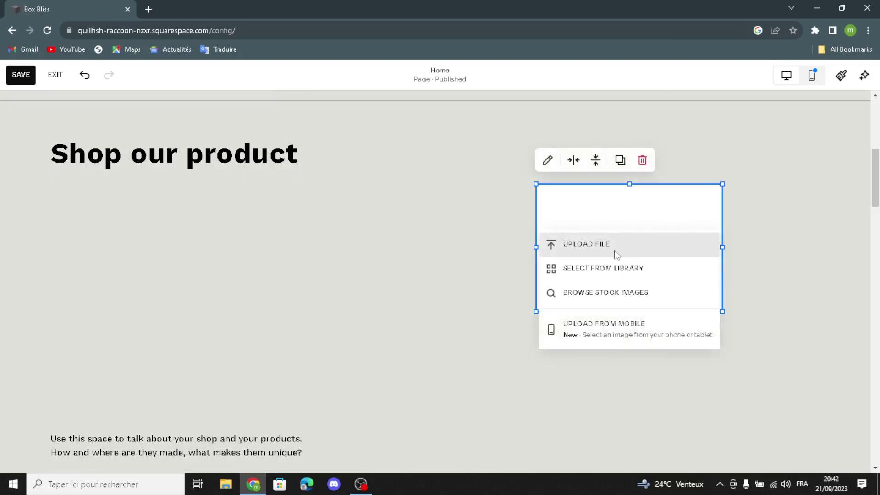
click(573, 294)
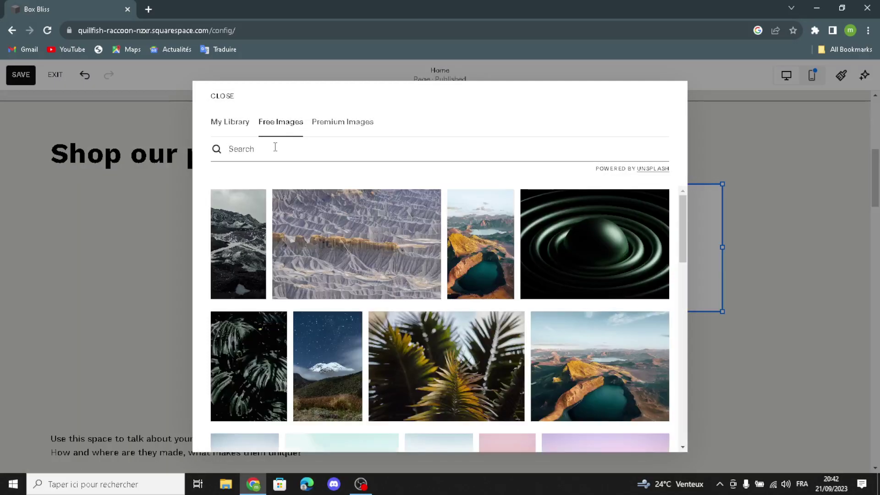
text(sub)
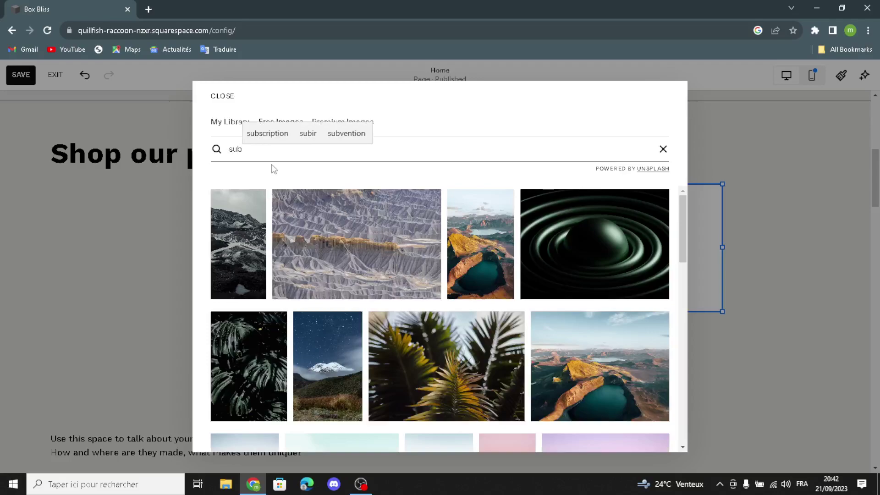
text(scriptio)
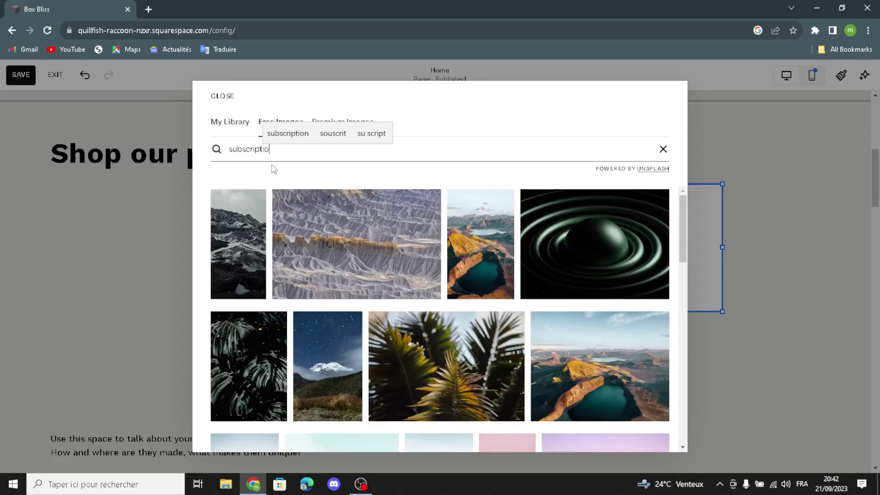
text(n box)
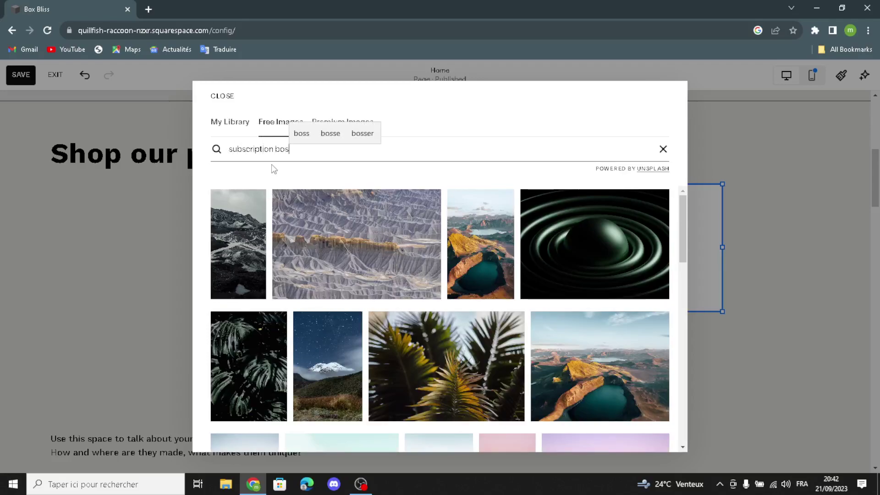
text(es)
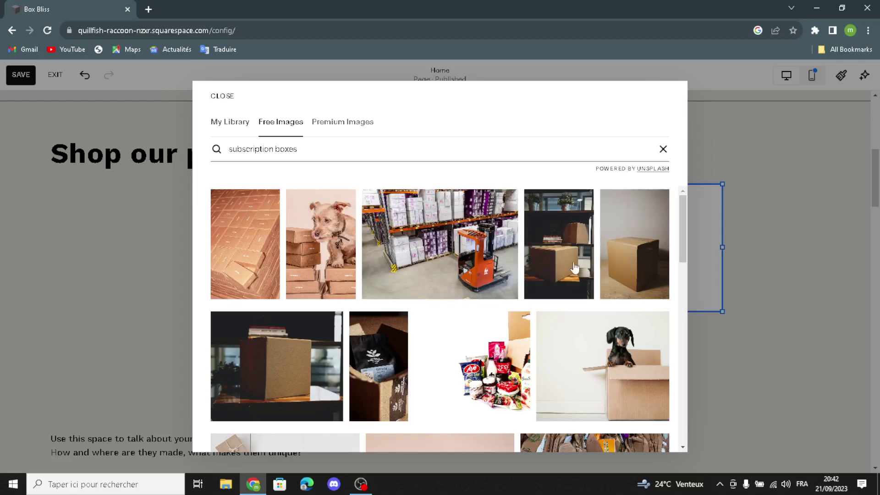
click(559, 266)
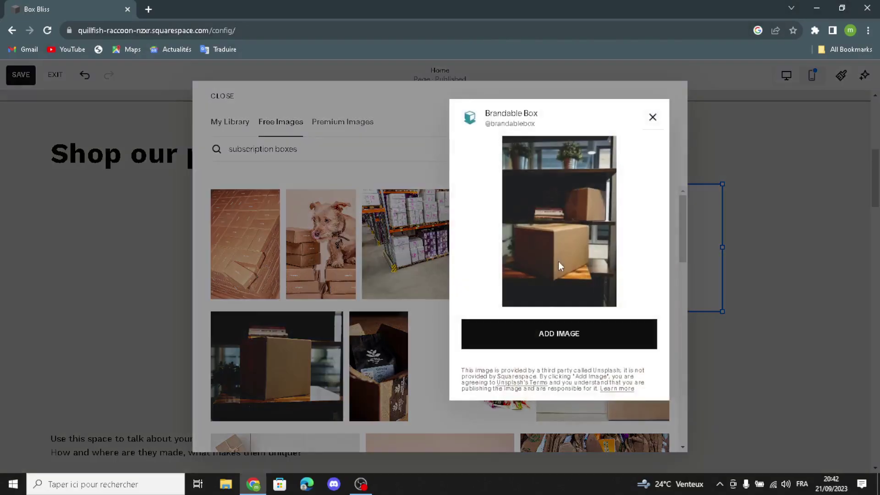
click(526, 331)
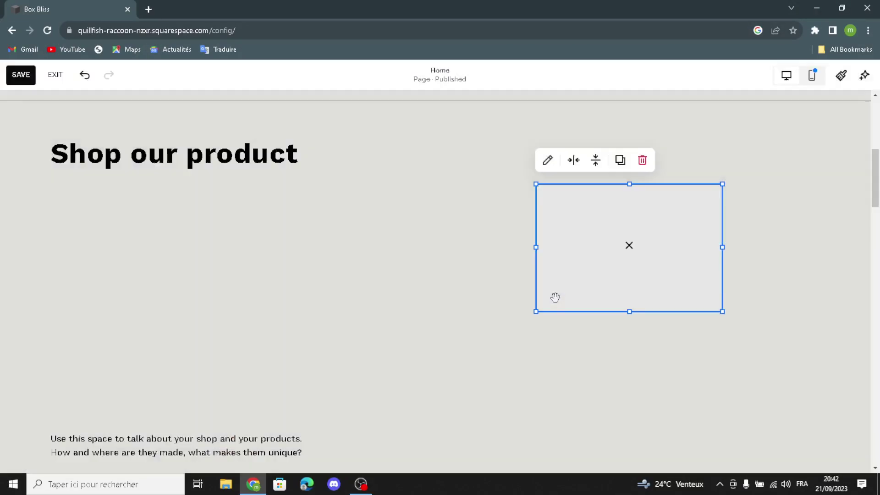
Step: Enlarge the box photo block and move it up and right beside the heading
drag(536, 311, 414, 336)
drag(474, 347, 321, 389)
drag(728, 156, 508, 249)
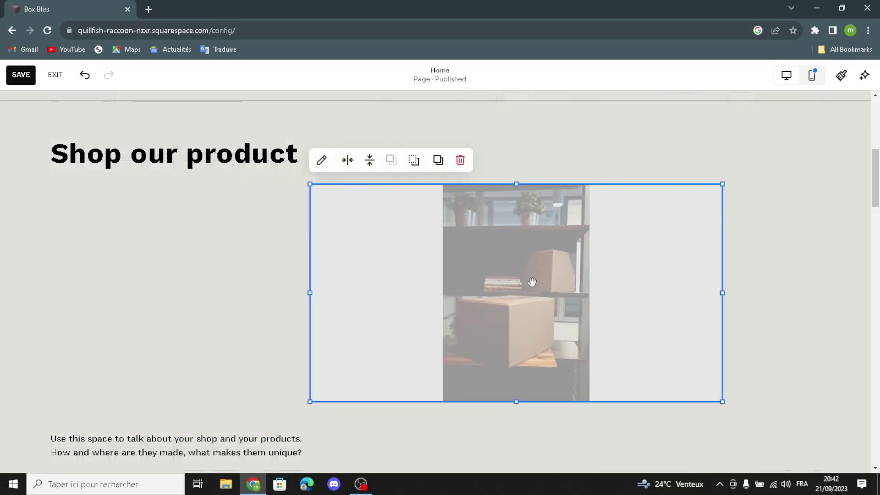
drag(688, 226, 700, 210)
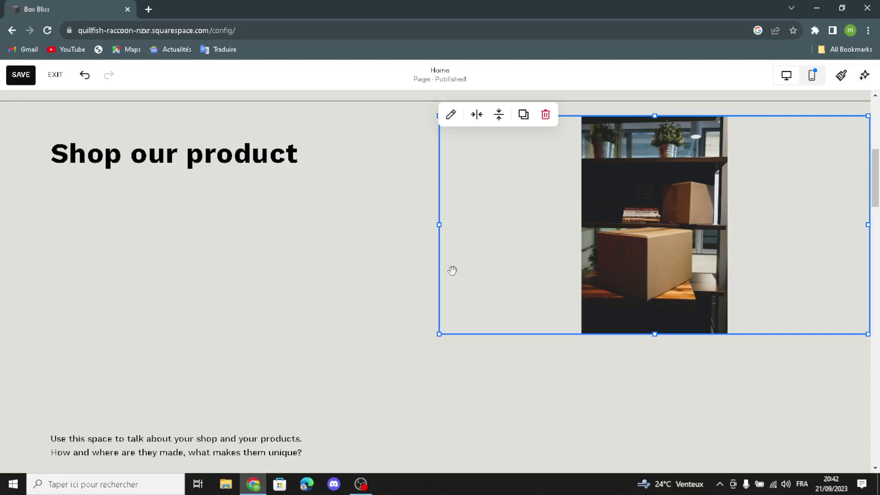
click(369, 273)
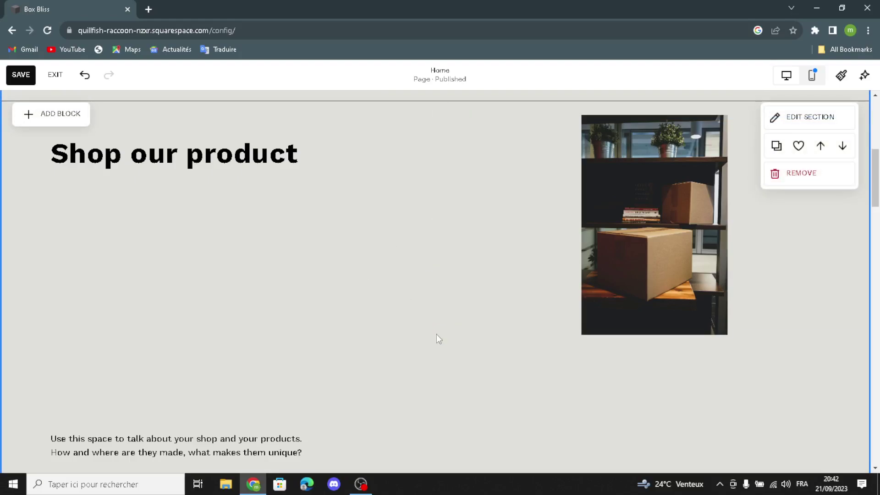
scroll(157, 172, down, 1)
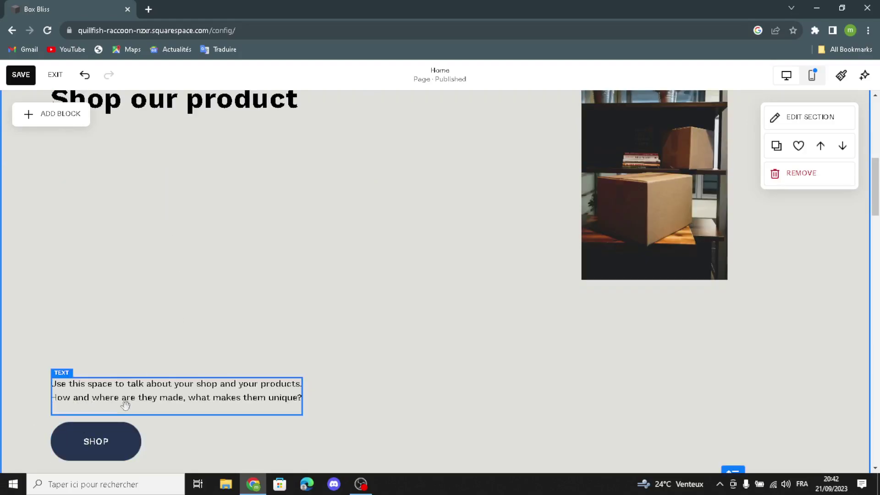
scroll(121, 403, down, 4)
scroll(147, 365, down, 1)
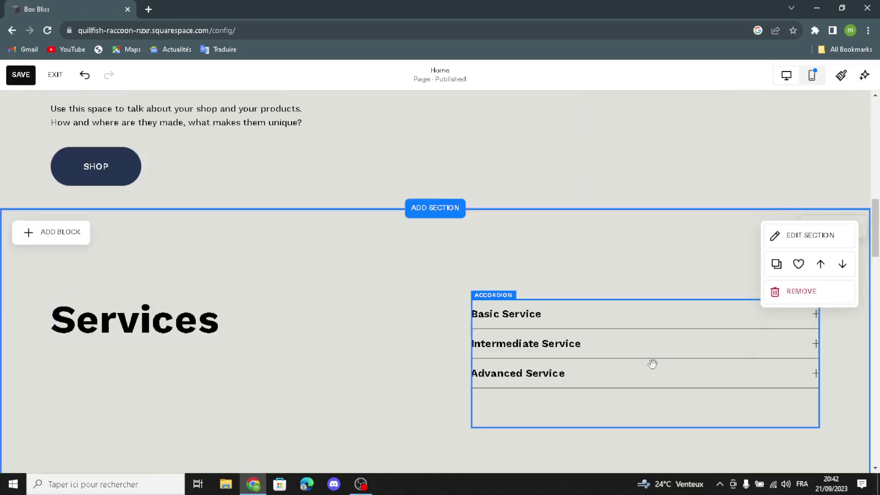
click(602, 362)
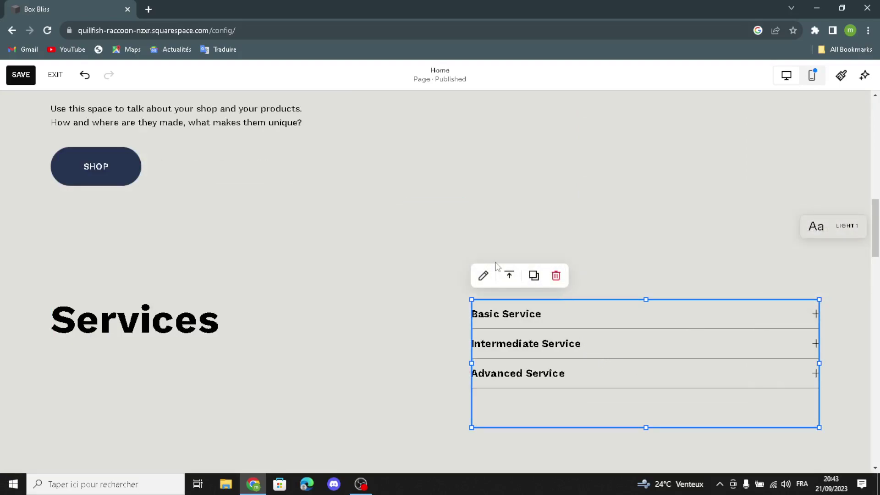
click(484, 275)
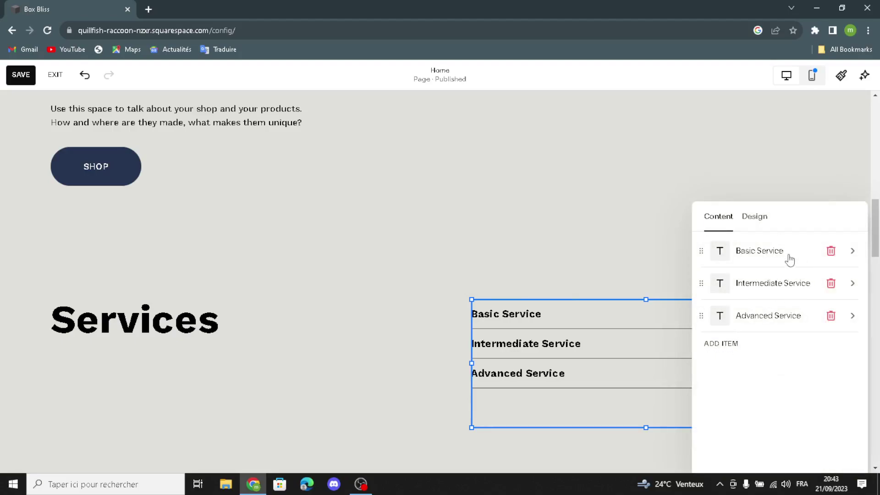
click(420, 292)
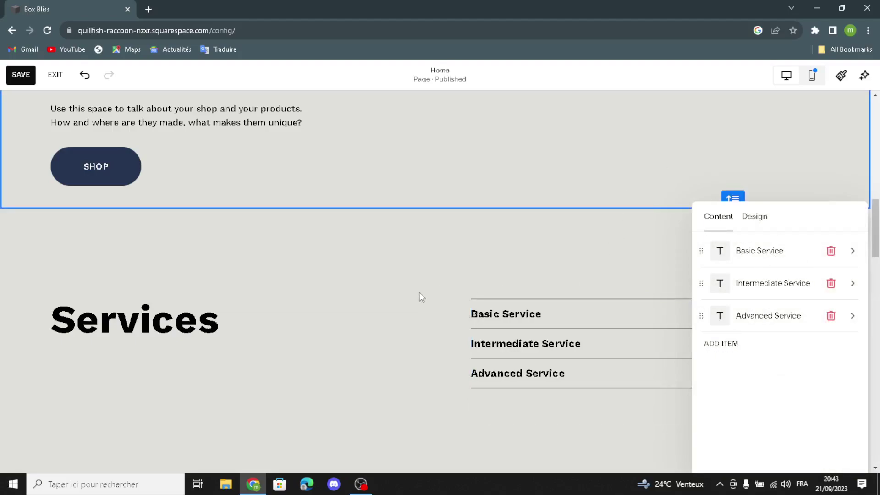
scroll(420, 292, down, 8)
scroll(418, 292, down, 7)
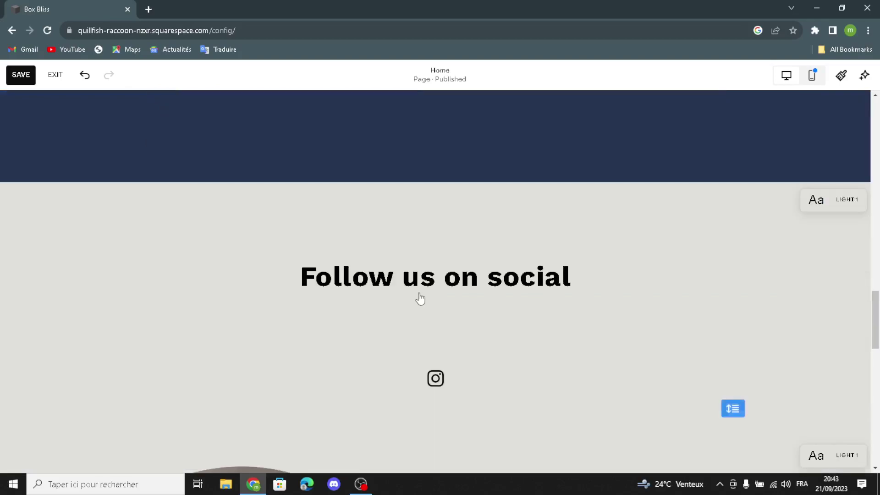
click(434, 272)
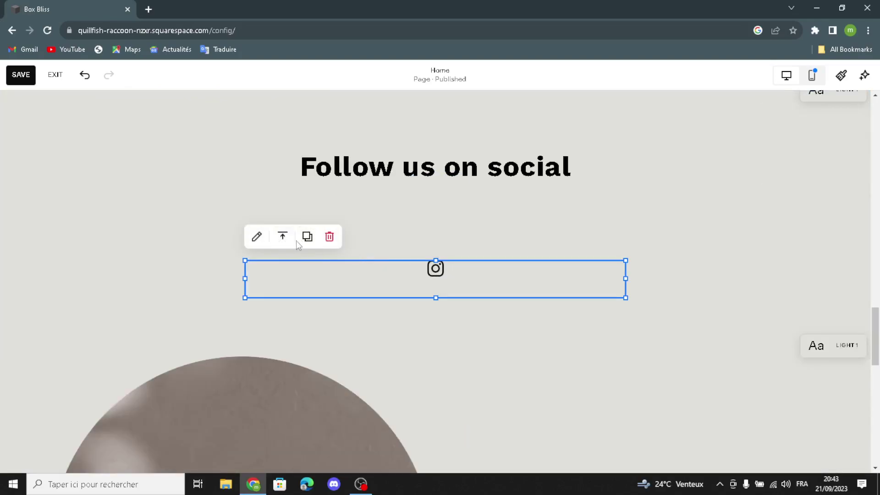
scroll(330, 293, down, 10)
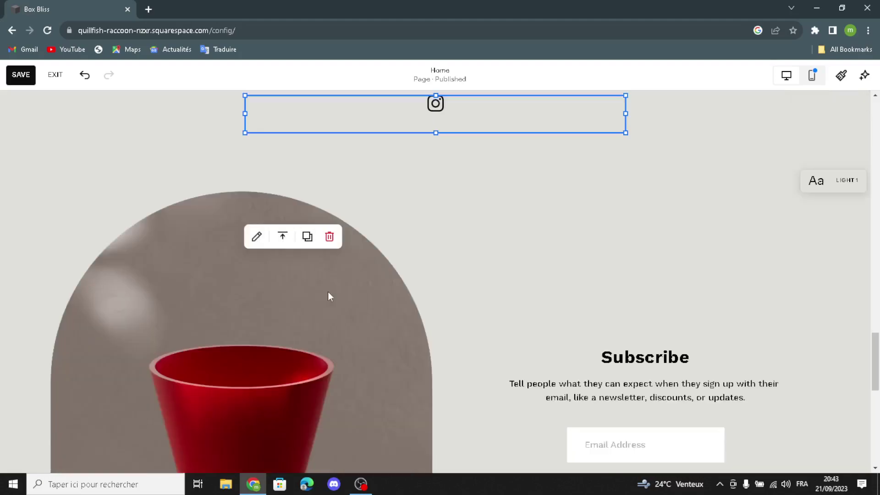
scroll(340, 297, down, 2)
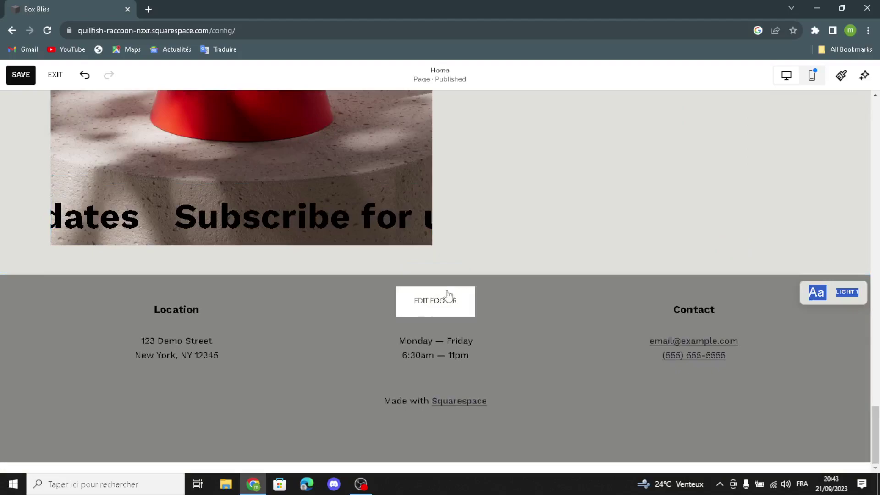
scroll(523, 202, up, 20)
scroll(524, 199, up, 15)
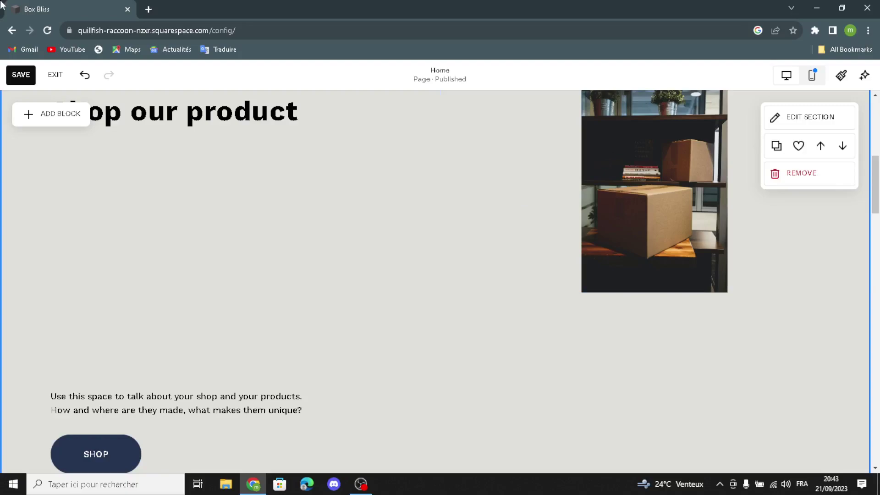
Step: Save the home page changes
click(20, 75)
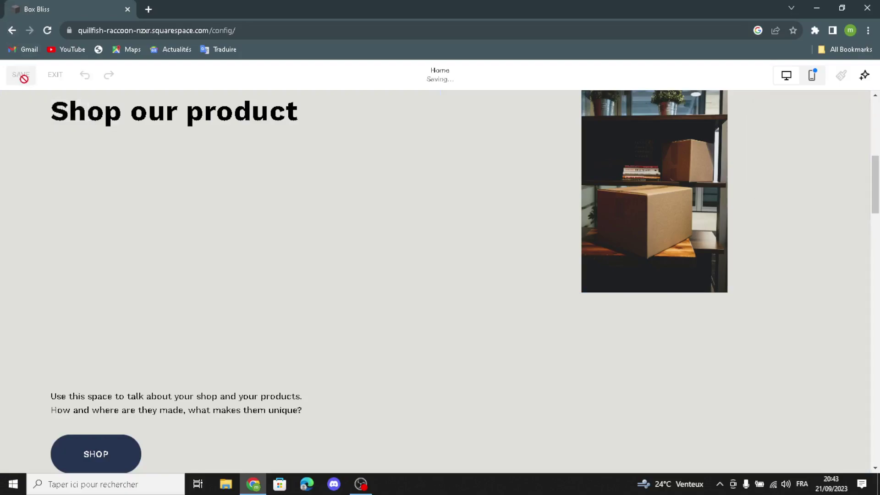